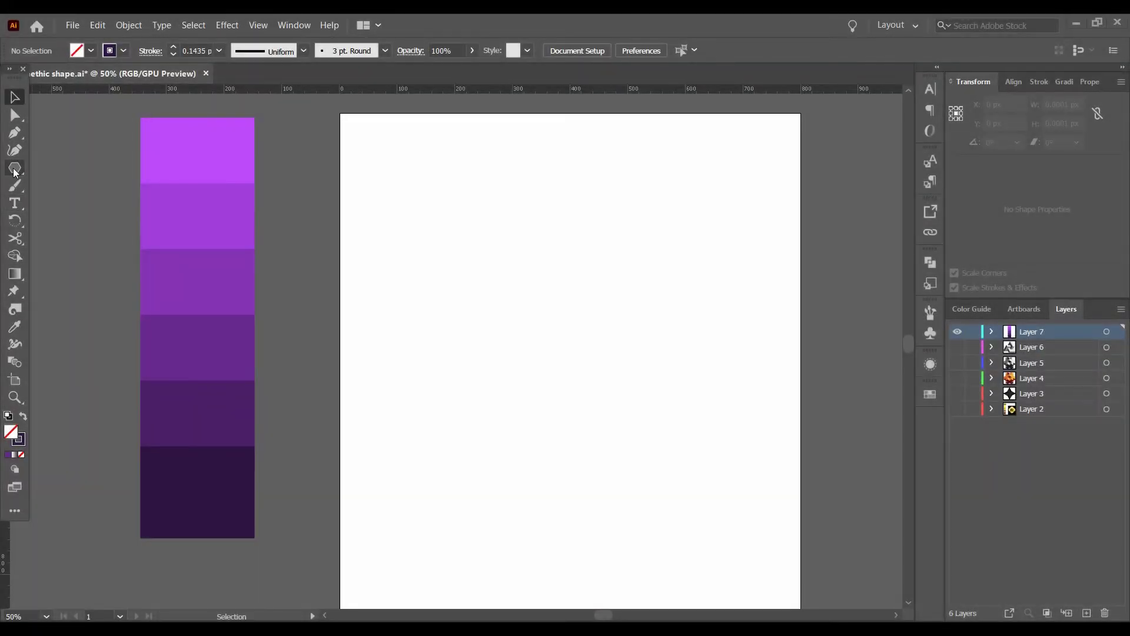
Draw a 3-sided polygon with a 250 px radius on the artboard.
left_click(15, 170)
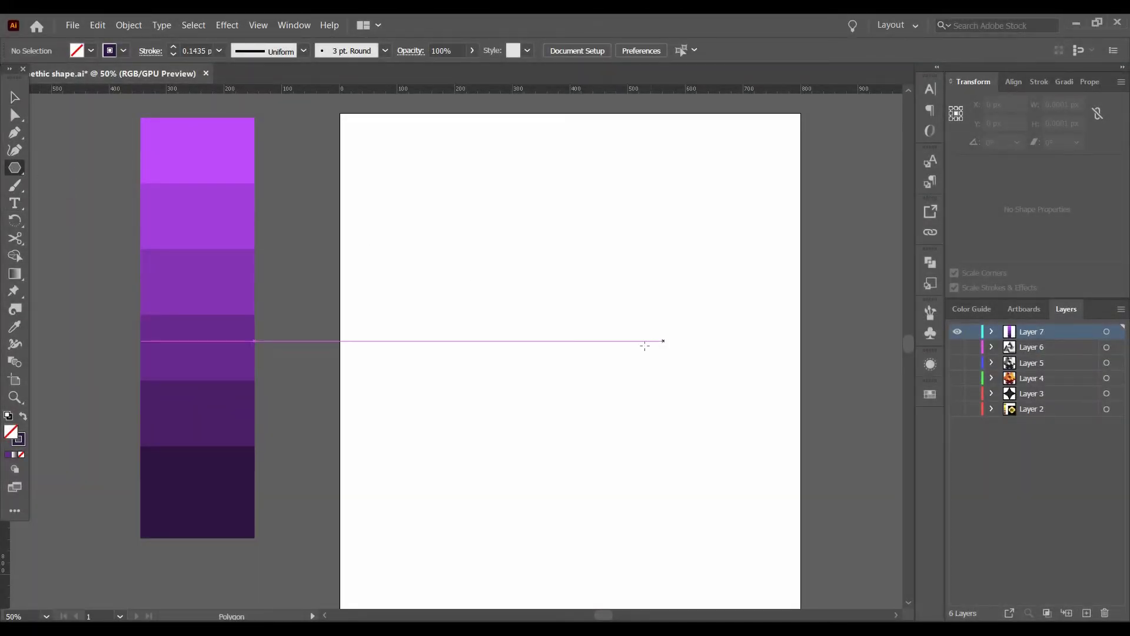
left_click(553, 339)
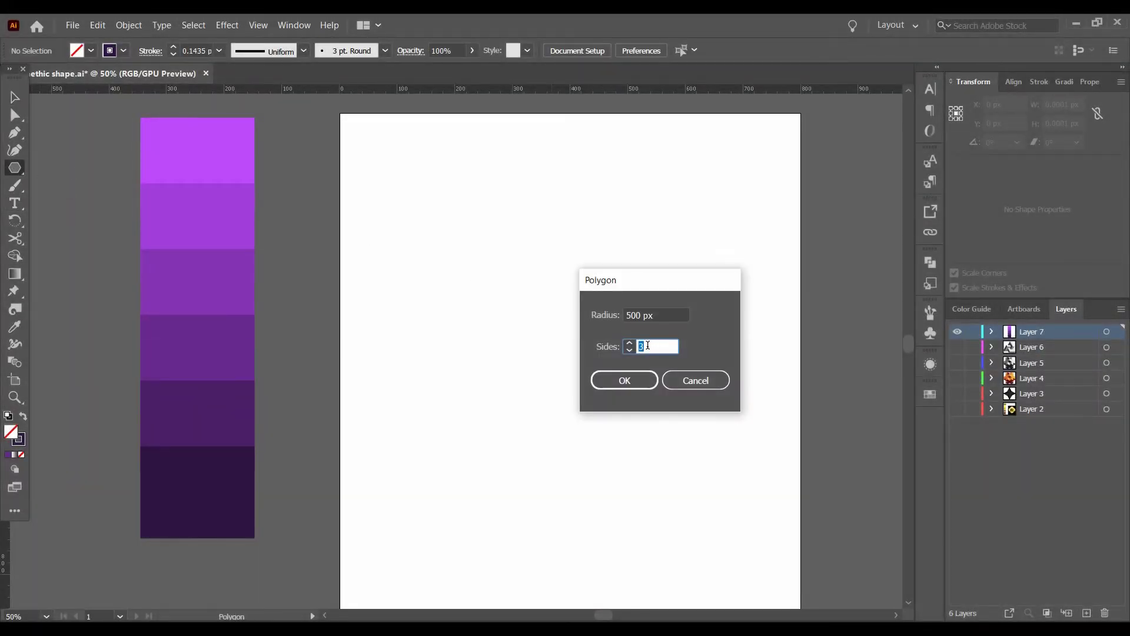
type("3")
left_click(663, 314)
key("Return")
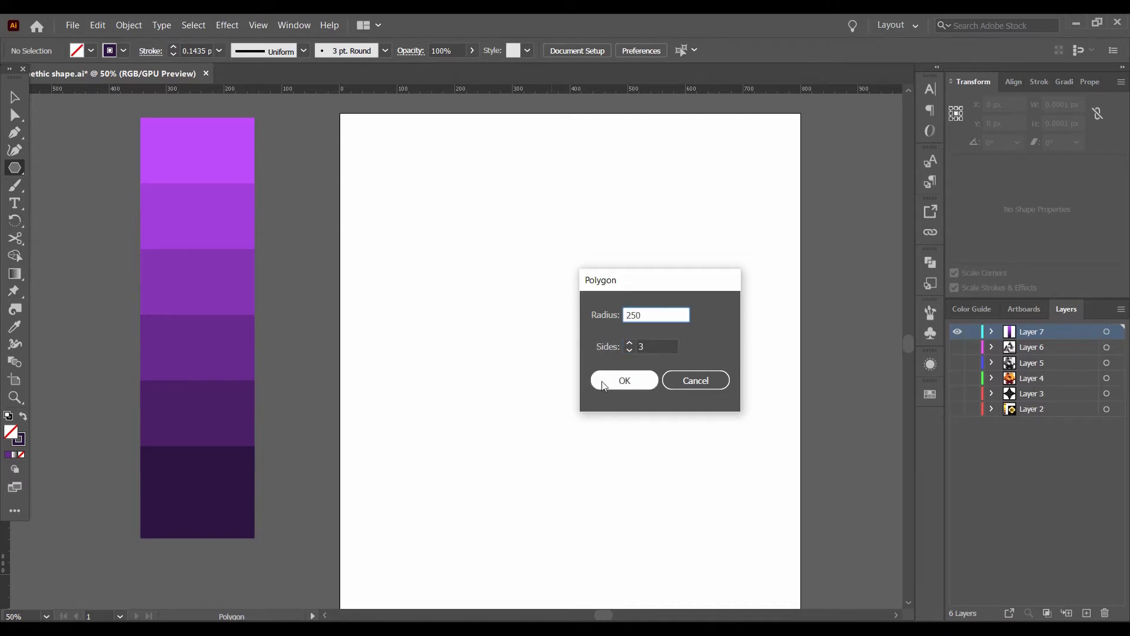
key("v")
Make a 180° rotated copy of the triangle so the two overlap inverted.
left_click(613, 483)
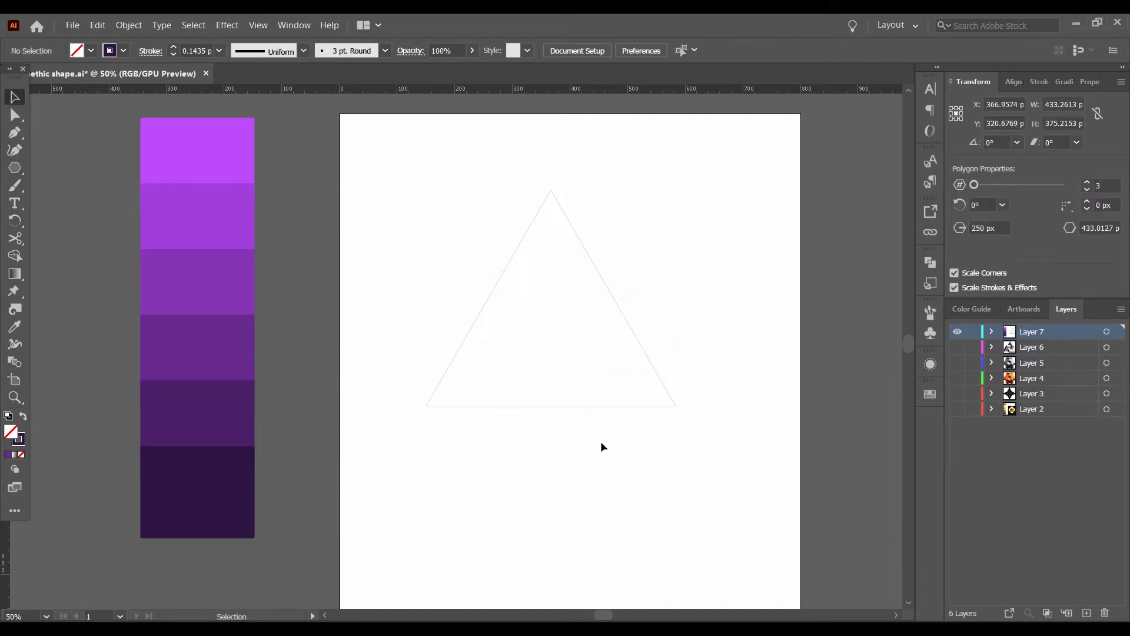
left_click_drag(542, 374, 579, 455)
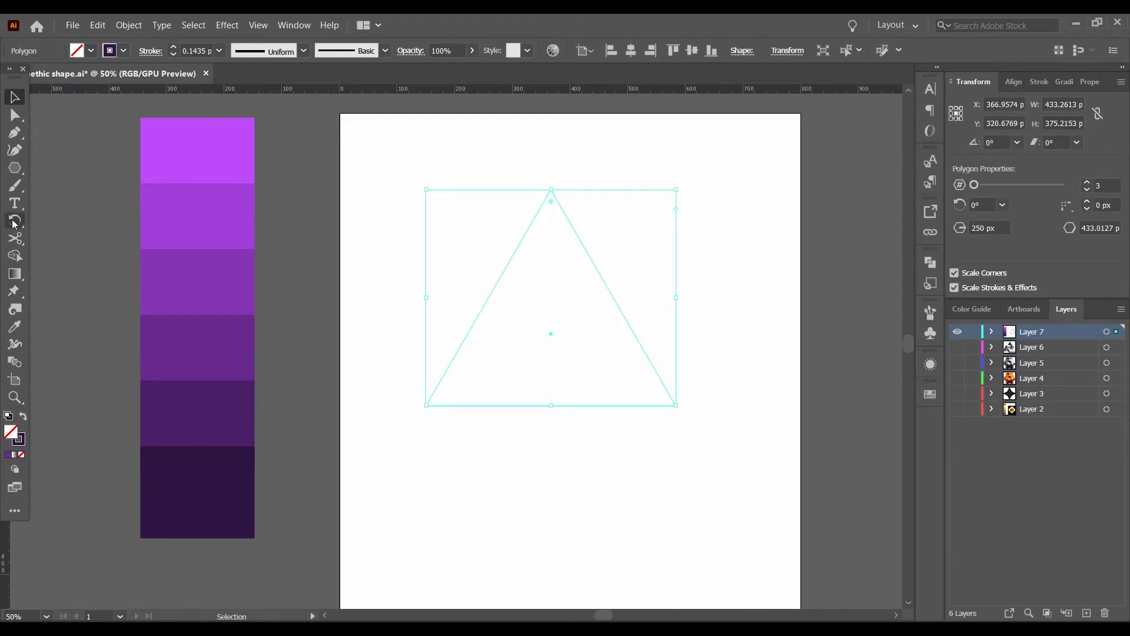
double_click(15, 221)
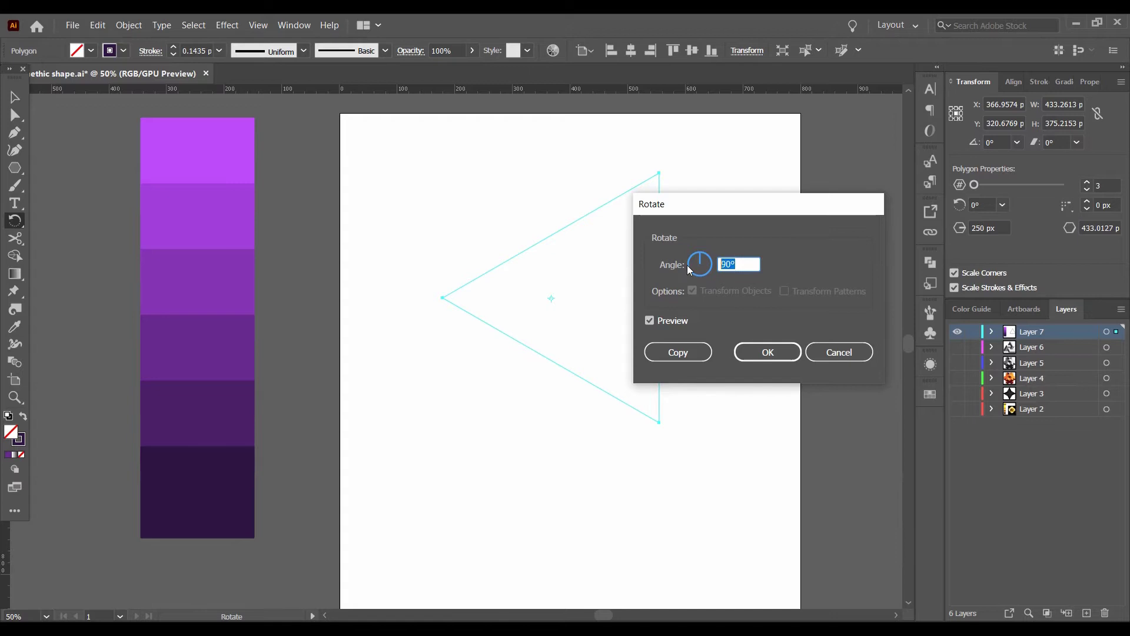
type("180")
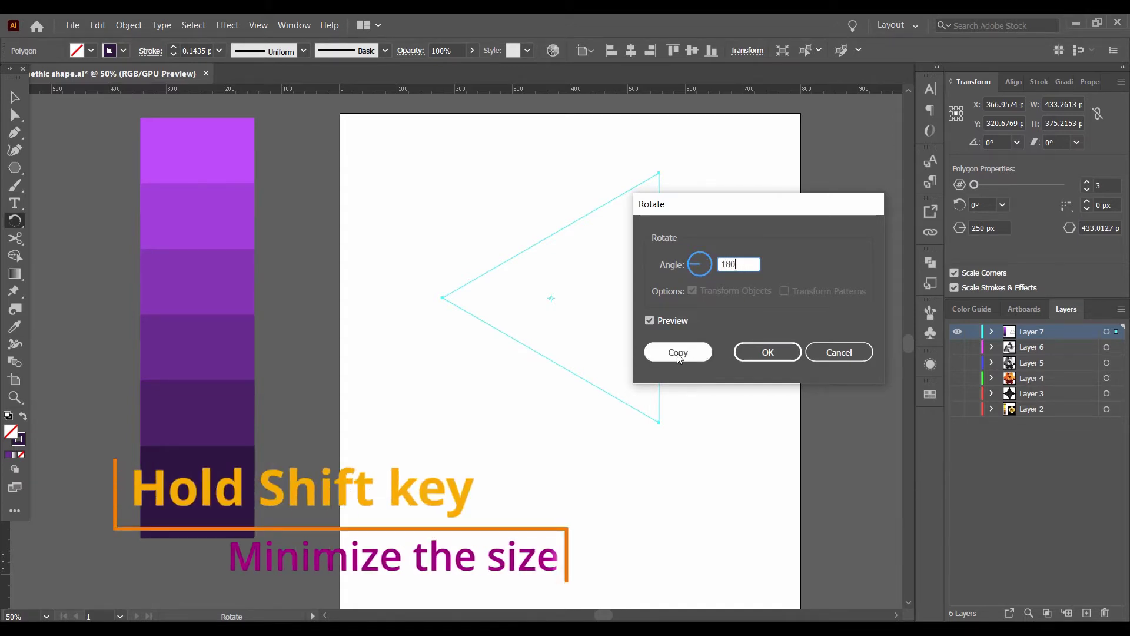
left_click(678, 353)
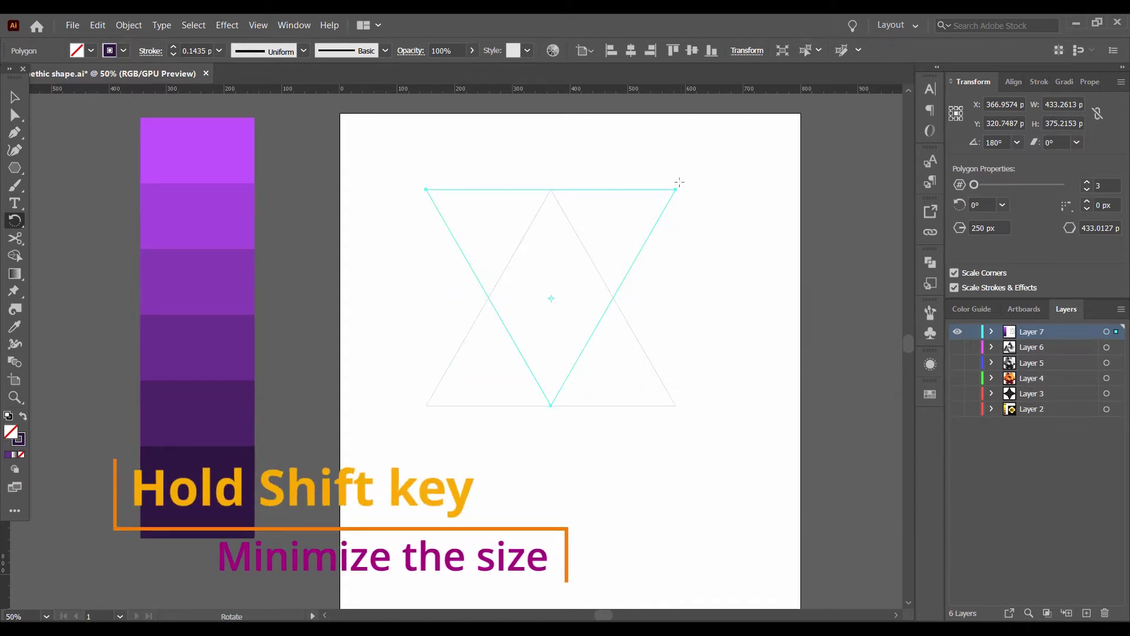
left_click(16, 98)
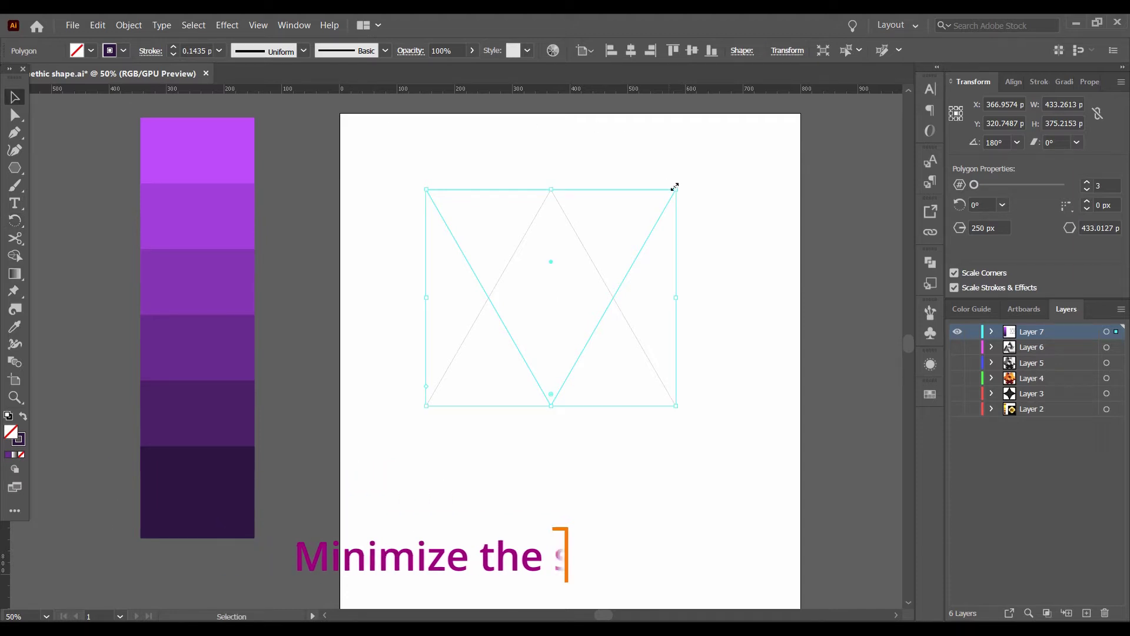
Shrink the inverted copy to about 222 × 192 px and snap it inside the big triangle, tip on its base.
left_click_drag(675, 189, 634, 239)
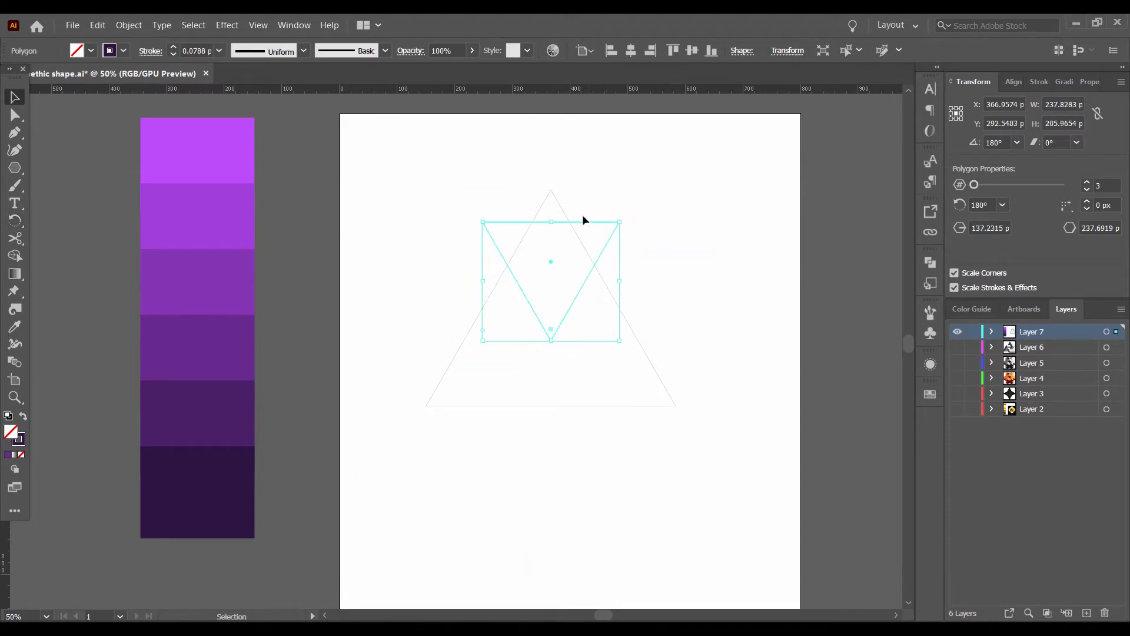
mouse_move(582, 218)
left_mouse_down()
mouse_move(584, 287)
mouse_move(630, 258)
mouse_move(622, 264)
left_mouse_up()
key("ctrl+1")
mouse_move(588, 324)
left_mouse_down()
mouse_move(589, 336)
mouse_move(588, 327)
left_mouse_up()
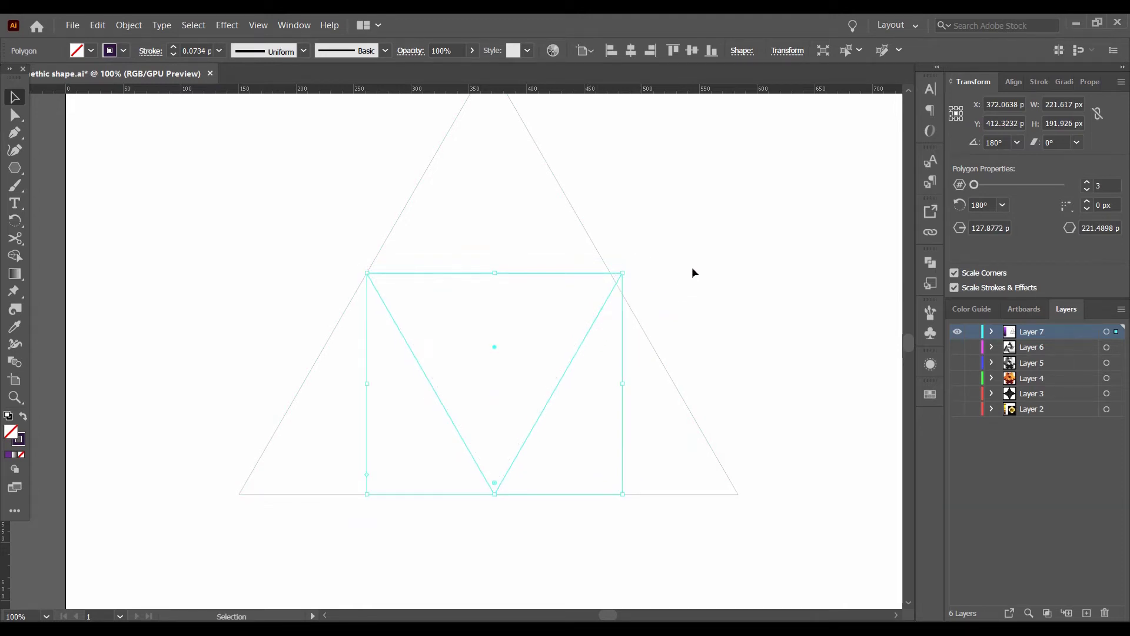
left_click(692, 266)
scroll(516, 332, "up", 3)
Centre all triangles horizontally and rescale the inner inverted triangle to fit snugly.
scroll(516, 331, "down", 2)
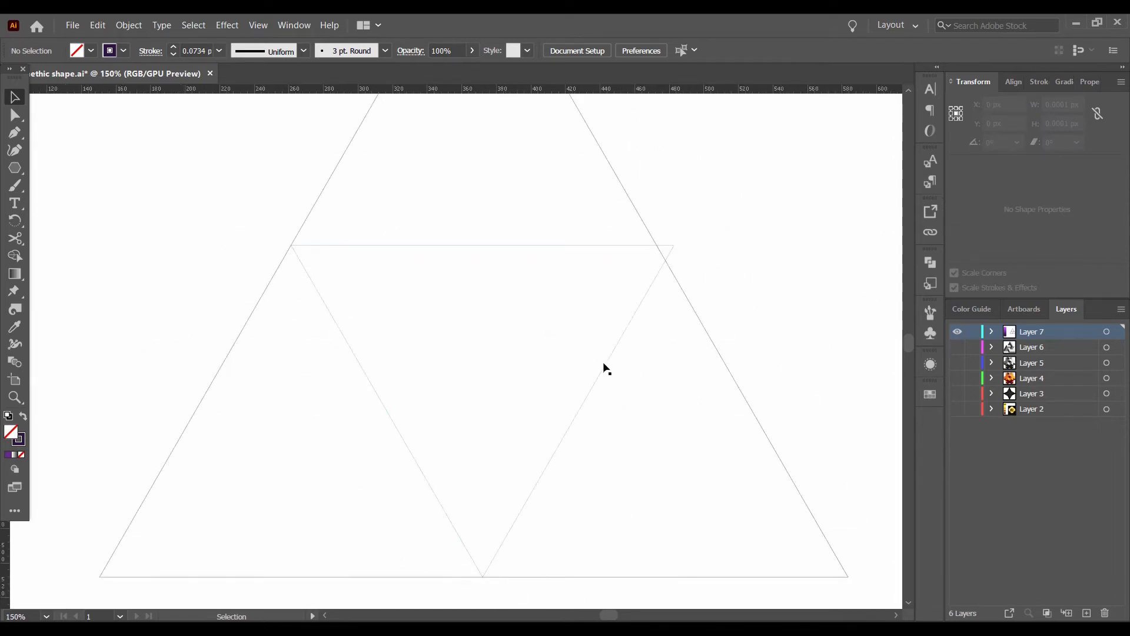
key("ctrl+a")
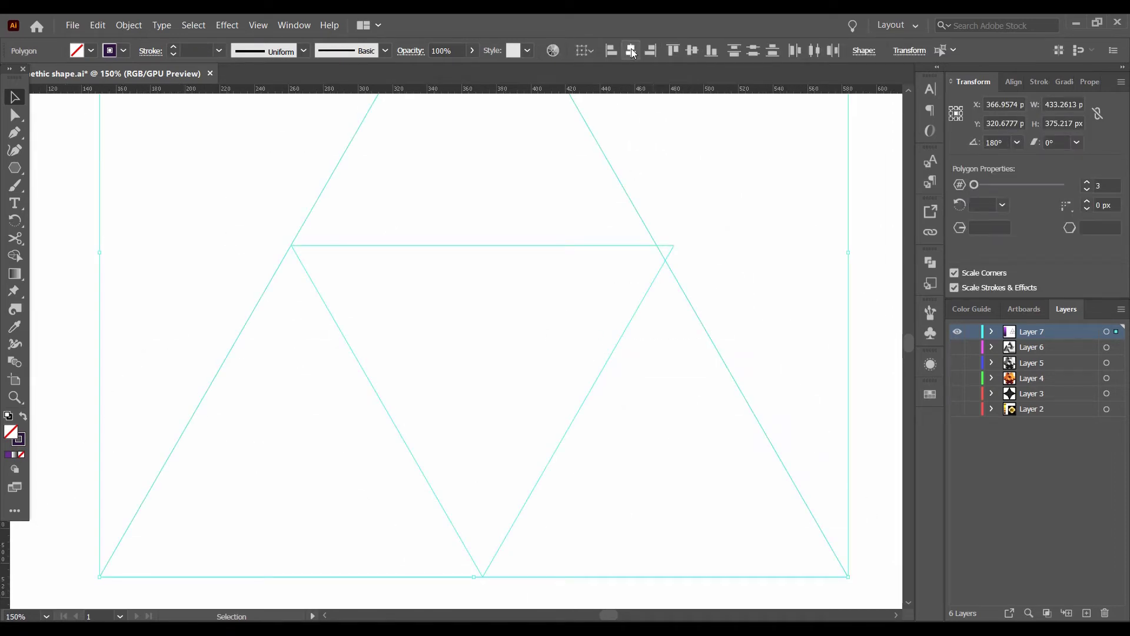
left_click(632, 52)
left_click(767, 235)
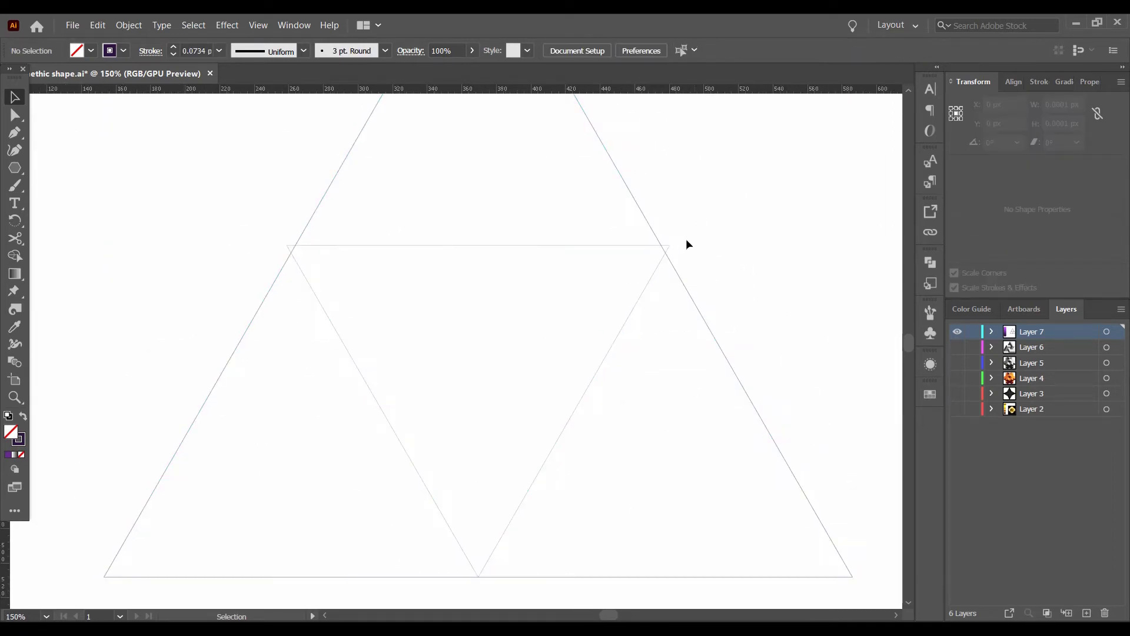
left_click(668, 247)
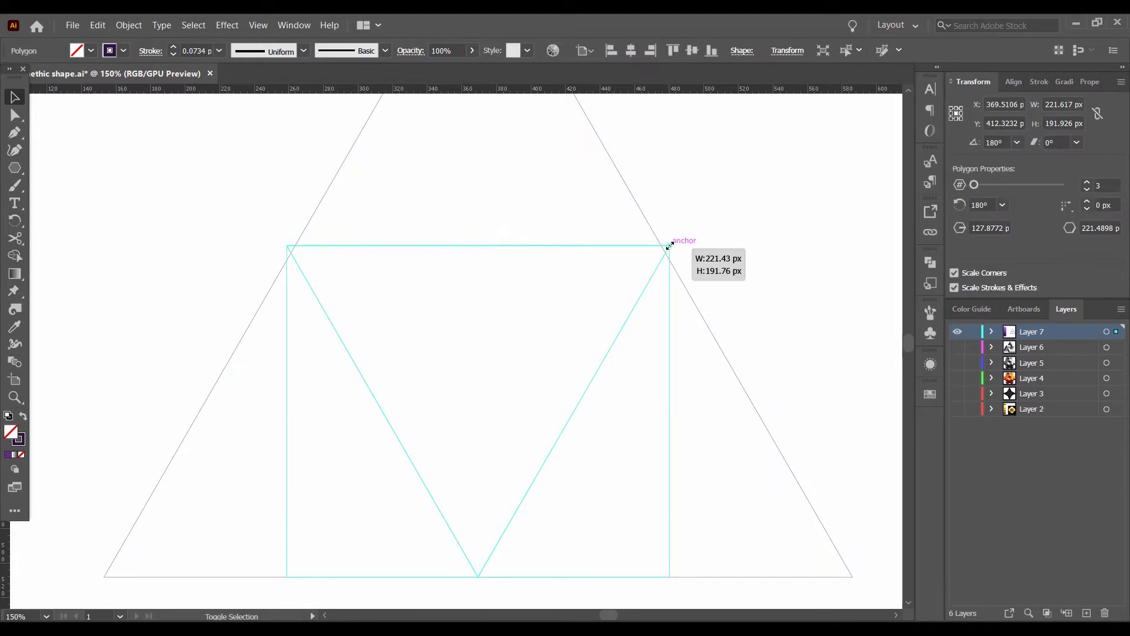
left_click_drag(670, 246, 669, 249)
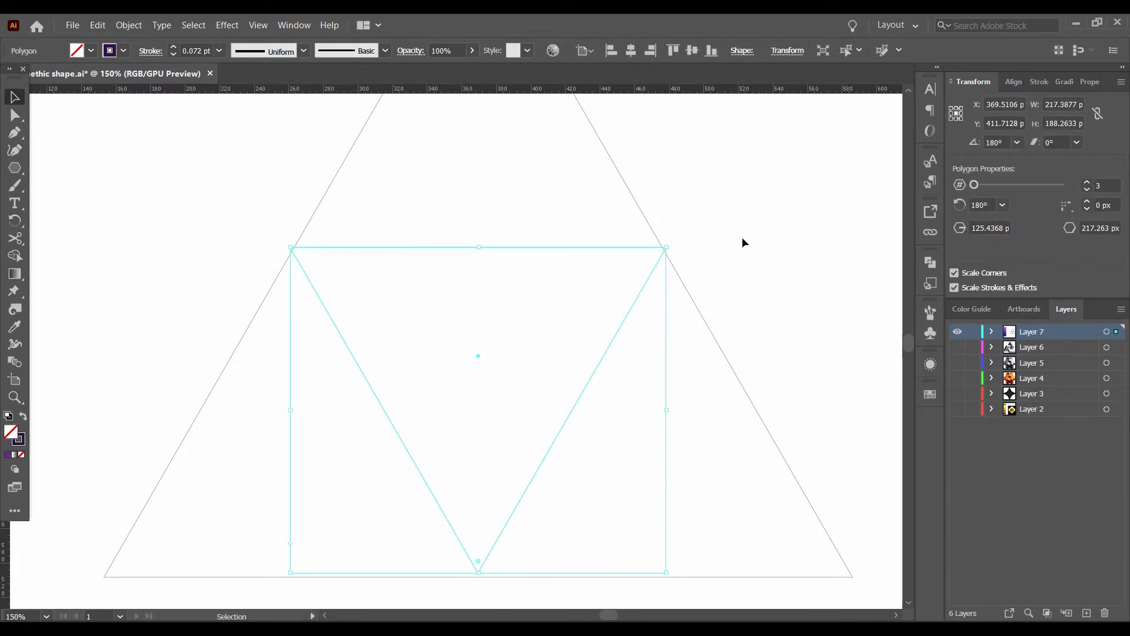
left_click(692, 250)
In isolation mode, make an upright 180° rotated copy of the inner triangle, then exit isolation.
double_click(665, 249)
key("ctrl+minus")
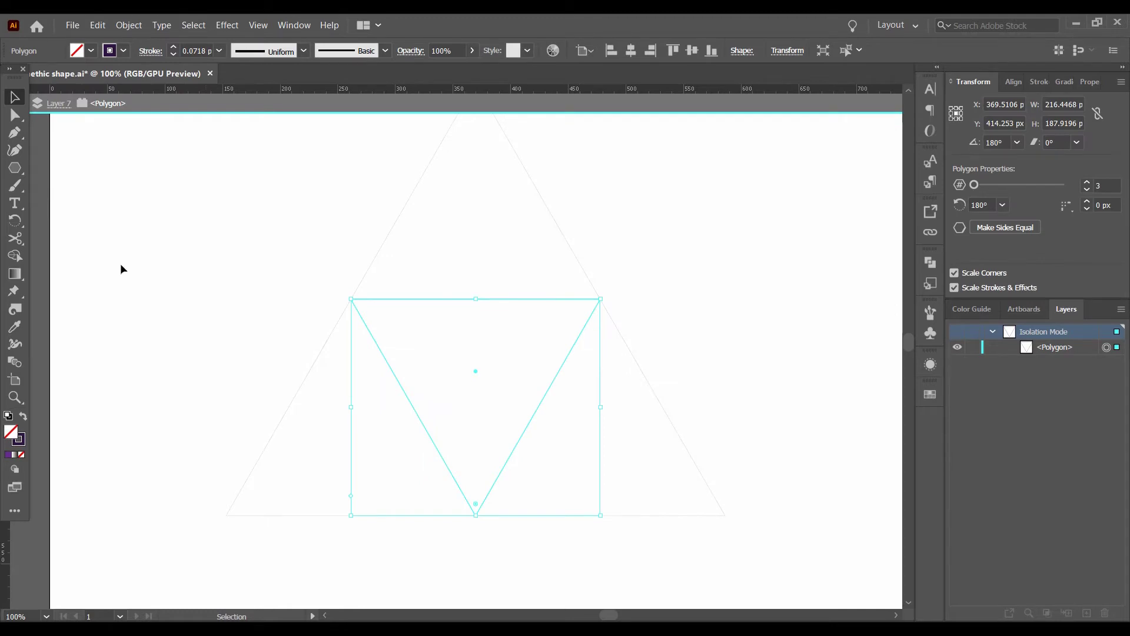
double_click(15, 221)
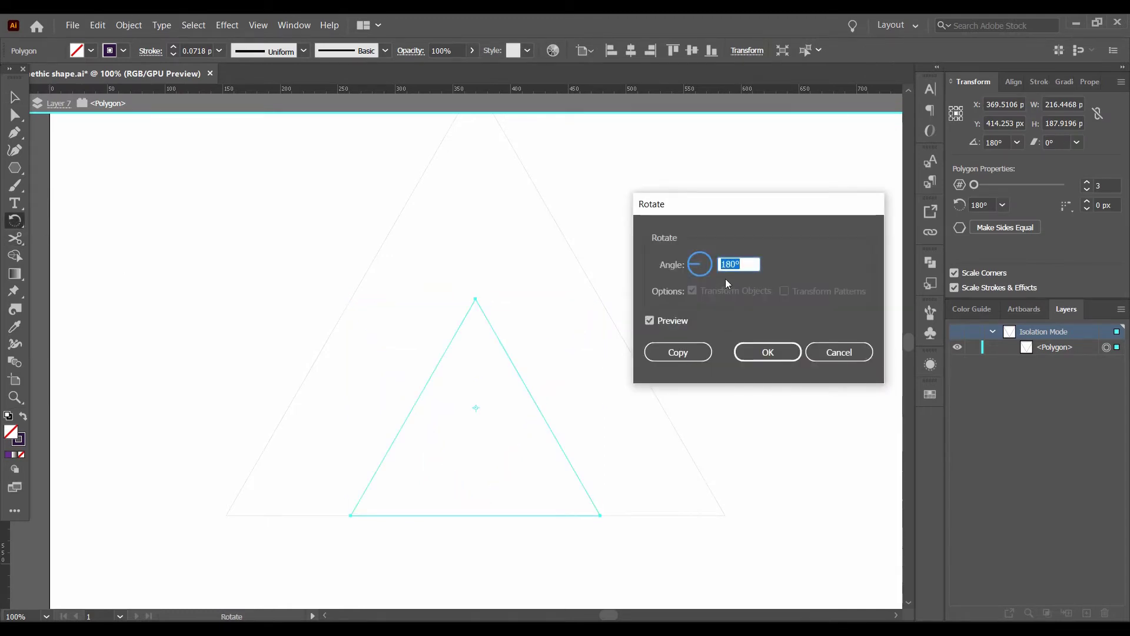
left_click(687, 350)
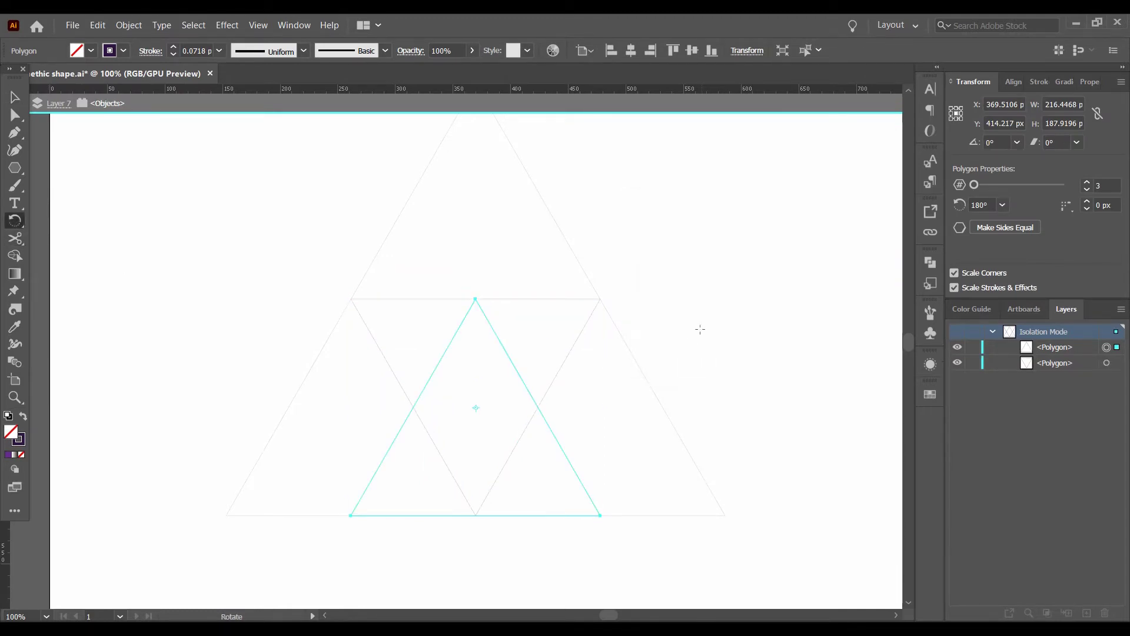
left_click(19, 100)
double_click(194, 233)
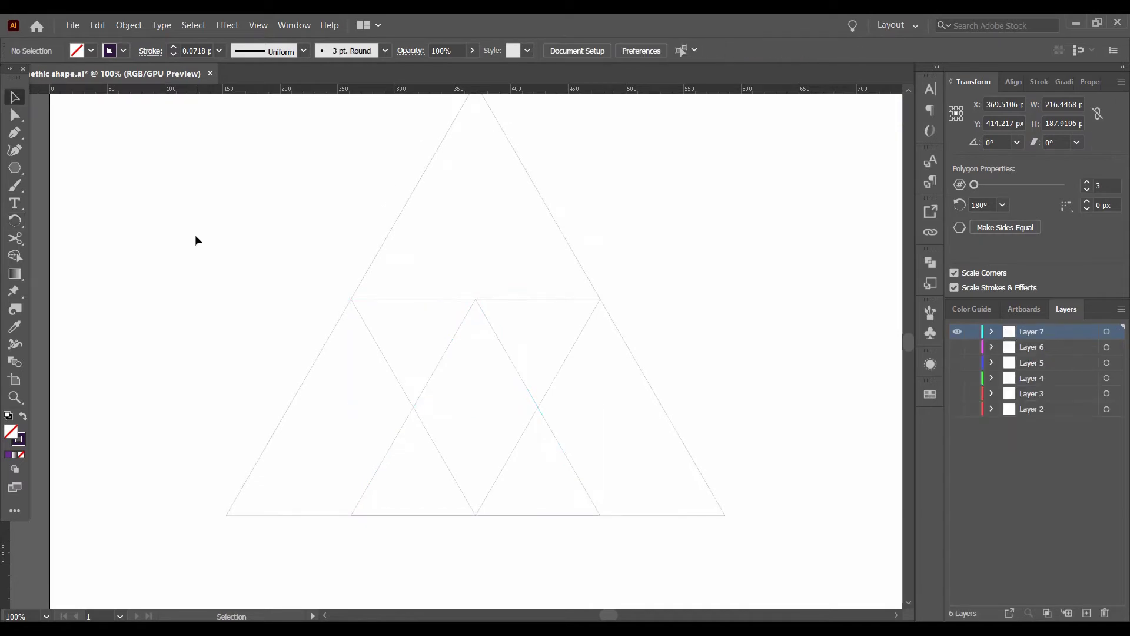
left_click(561, 448)
Give every triangle a 1 pt stroke outline.
left_click_drag(253, 209, 591, 423)
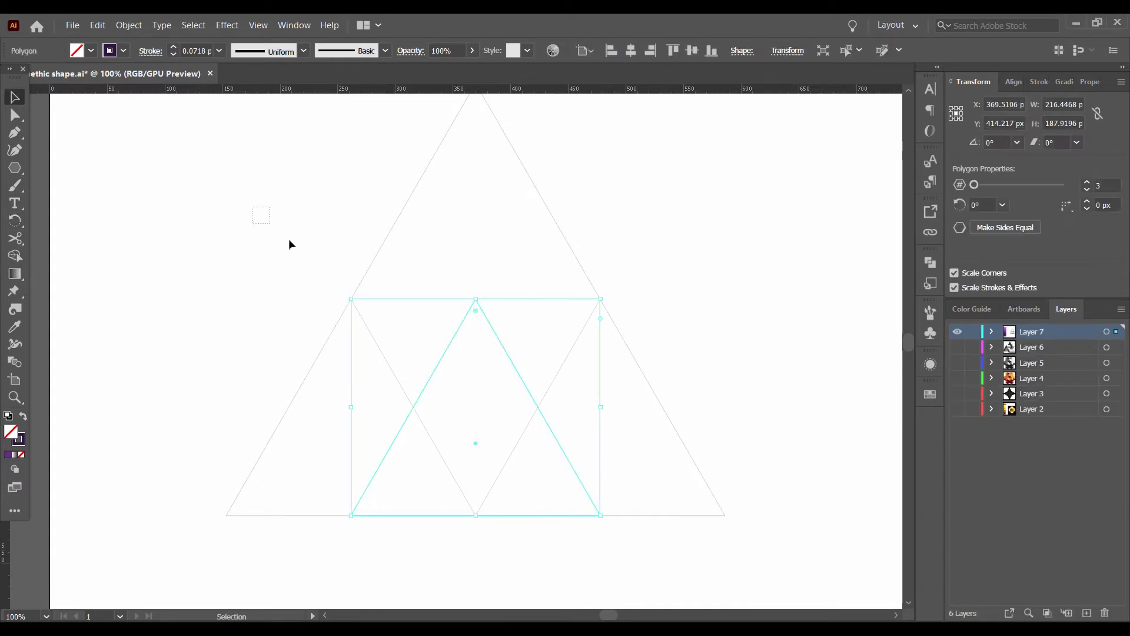
left_click(219, 50)
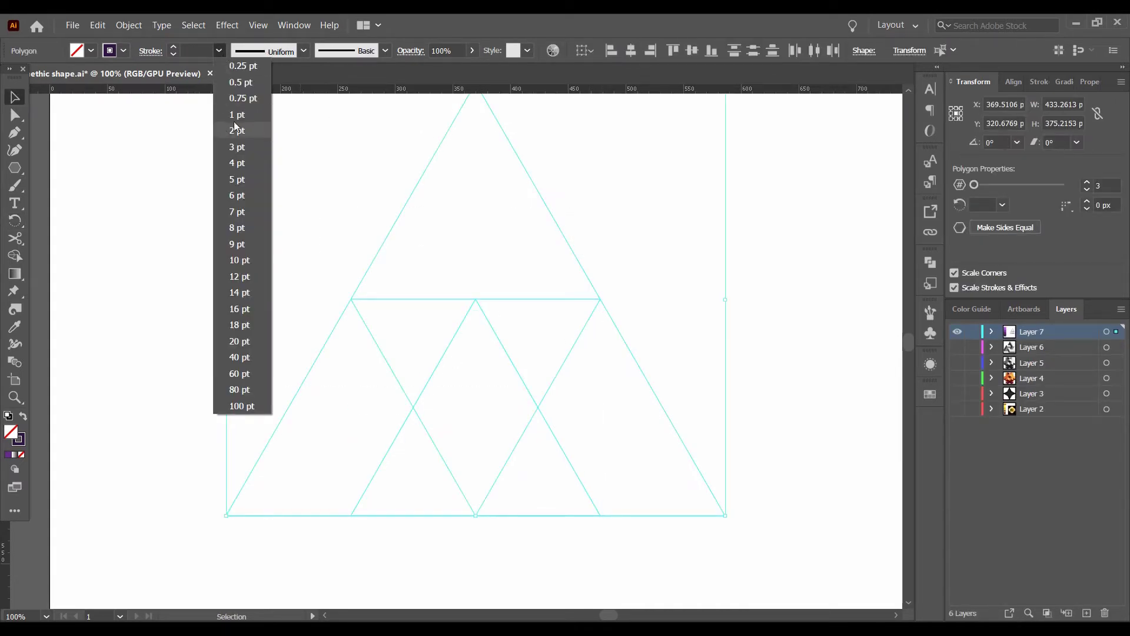
left_click(236, 119)
left_click(776, 266)
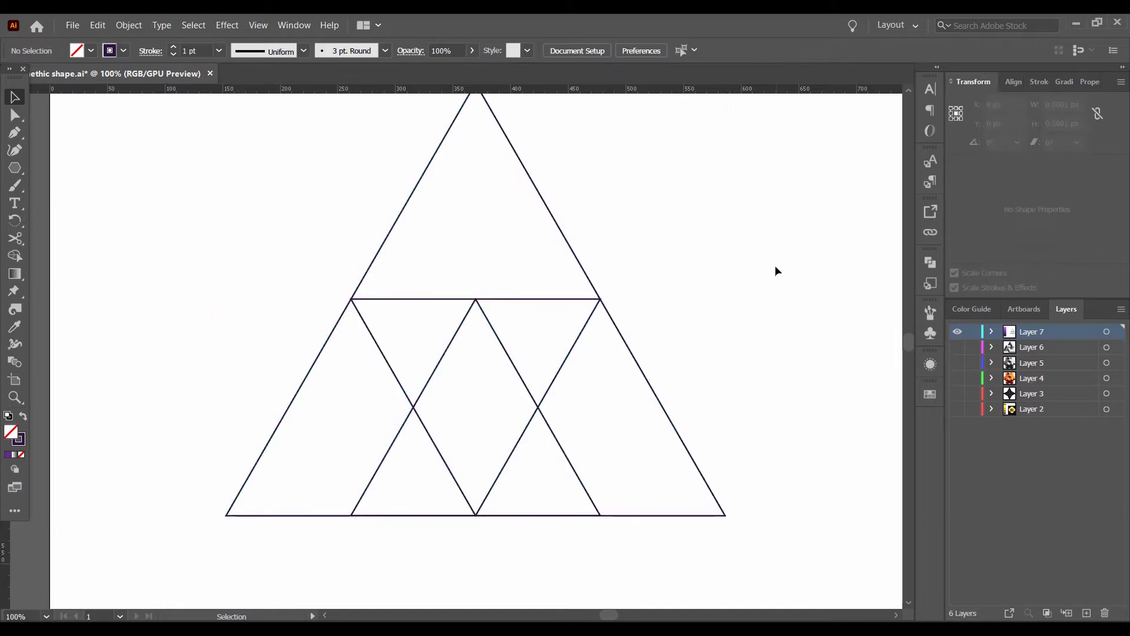
Move the upright inner triangle up into a six-pointed star and centre all triangles horizontally.
left_click(546, 420)
left_click_drag(546, 419, 550, 351)
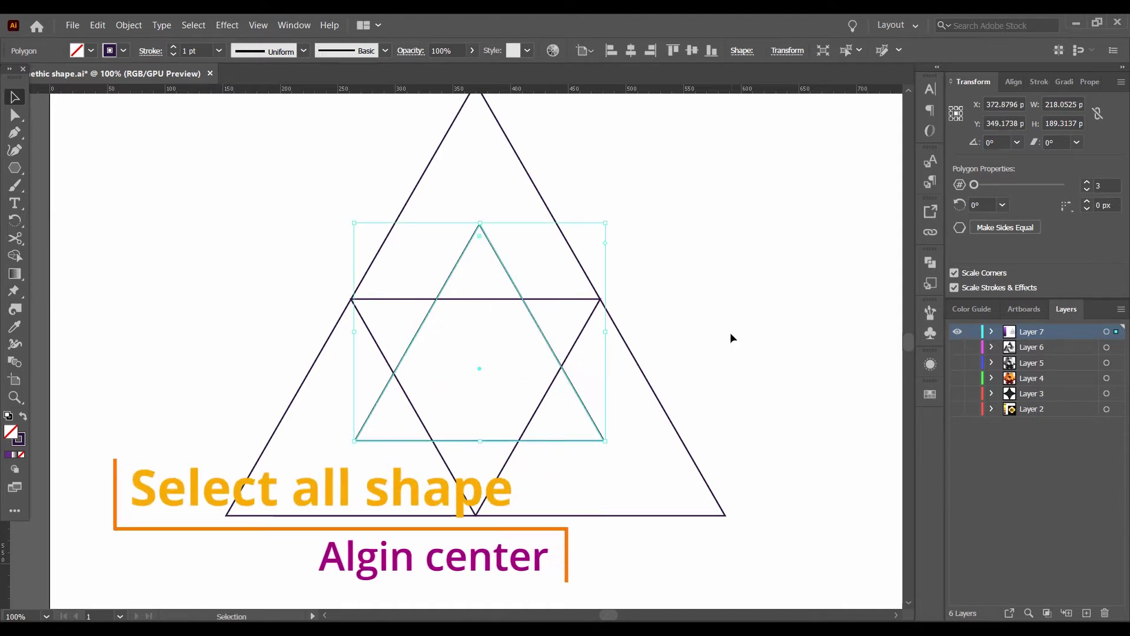
left_click(730, 332)
left_click_drag(553, 446, 493, 415)
left_click(686, 323)
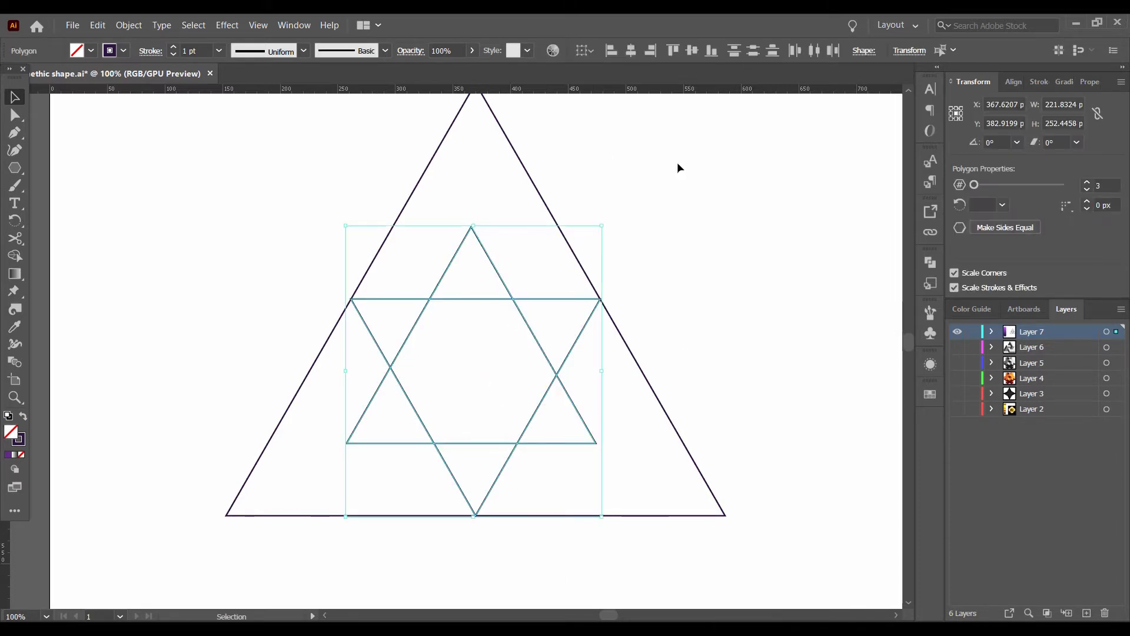
left_click_drag(671, 180, 425, 381)
left_click(630, 52)
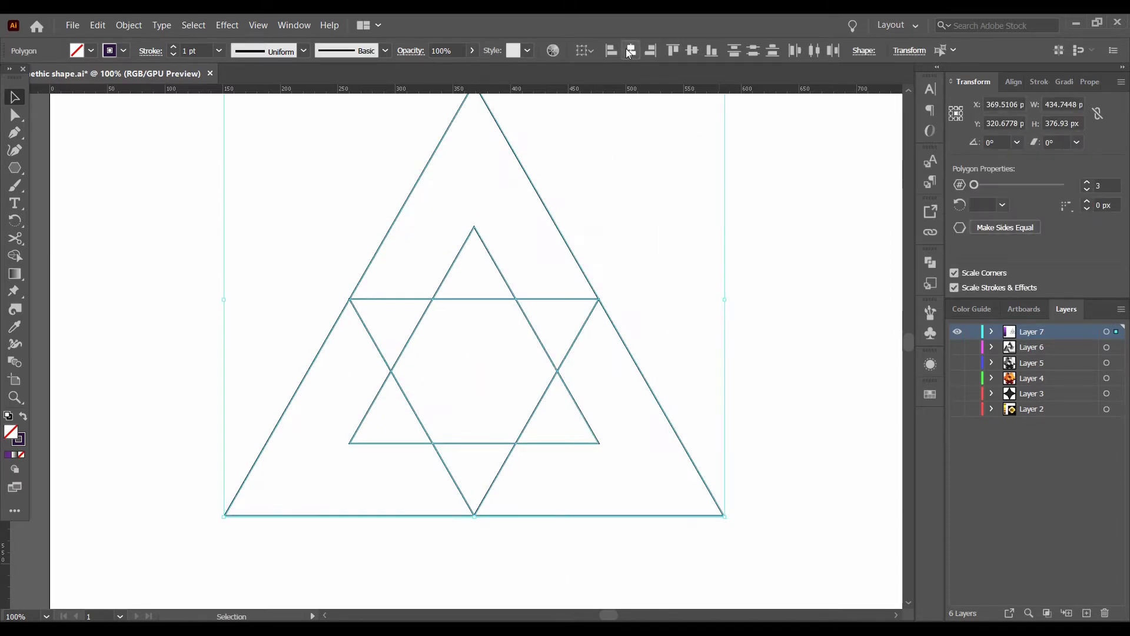
left_click(764, 326)
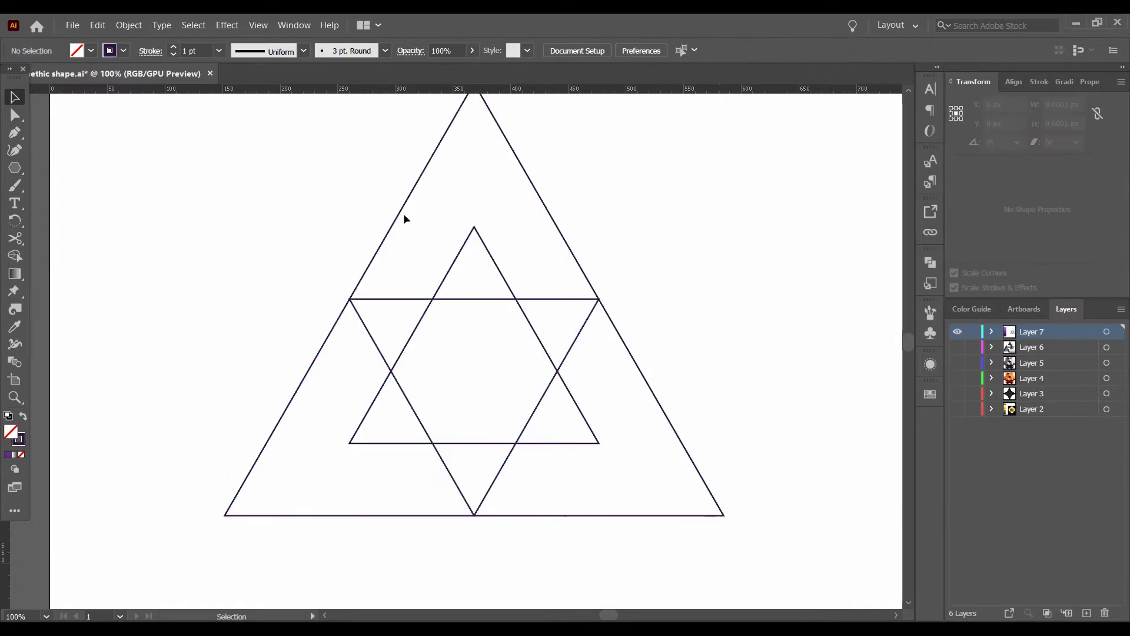
Pen-draw a short diagonal segment and move it up-left outside the big triangle's left side.
key("p")
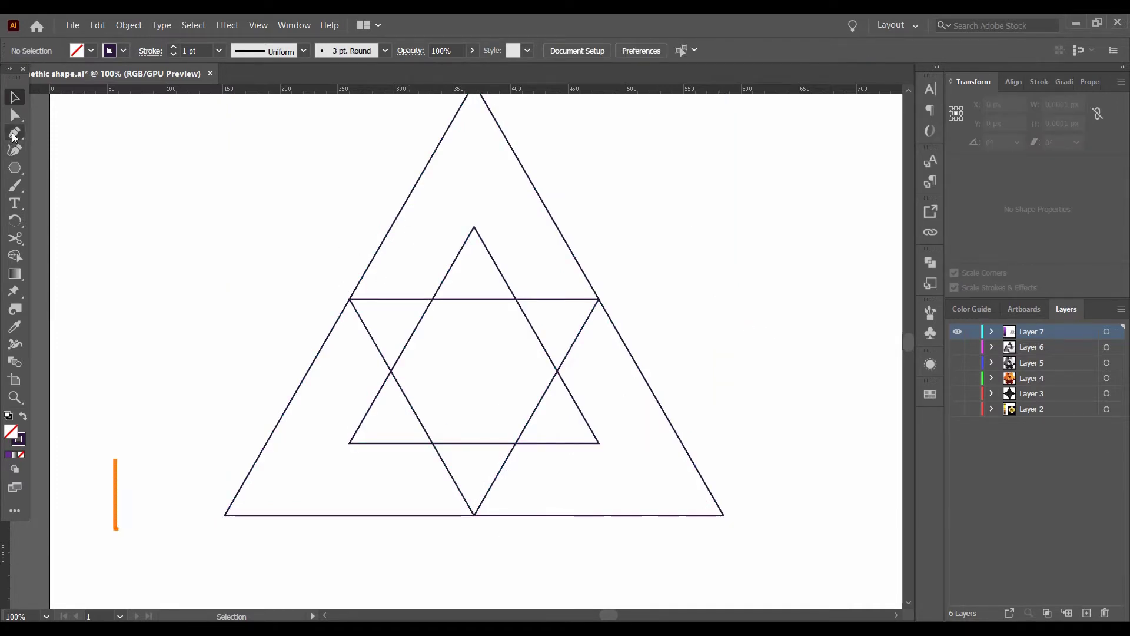
left_click(350, 301)
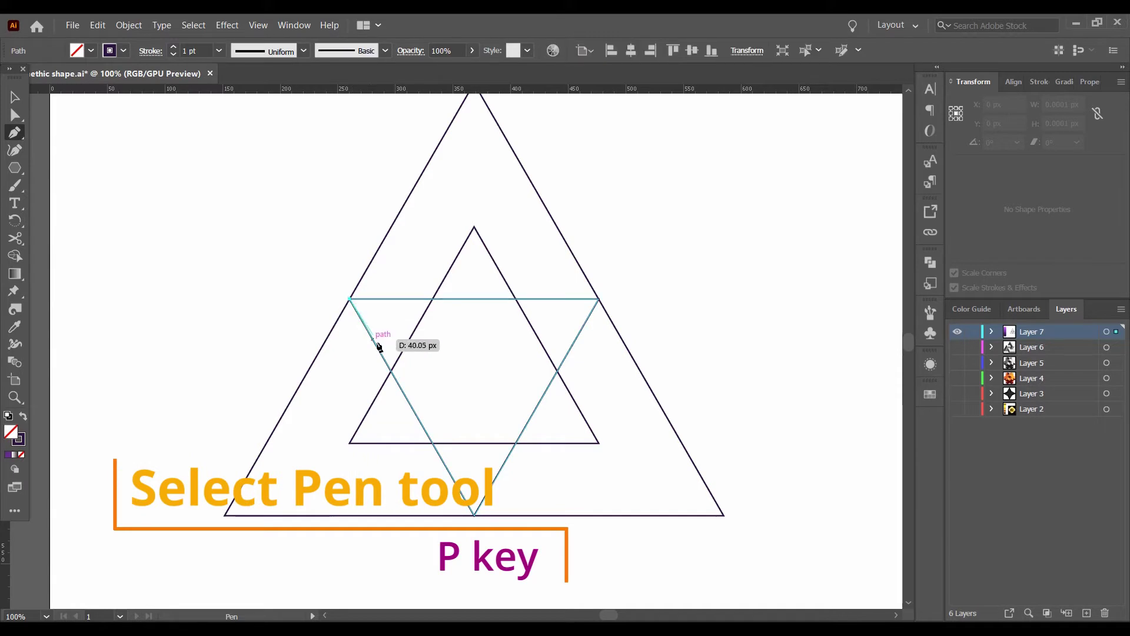
left_click(391, 372)
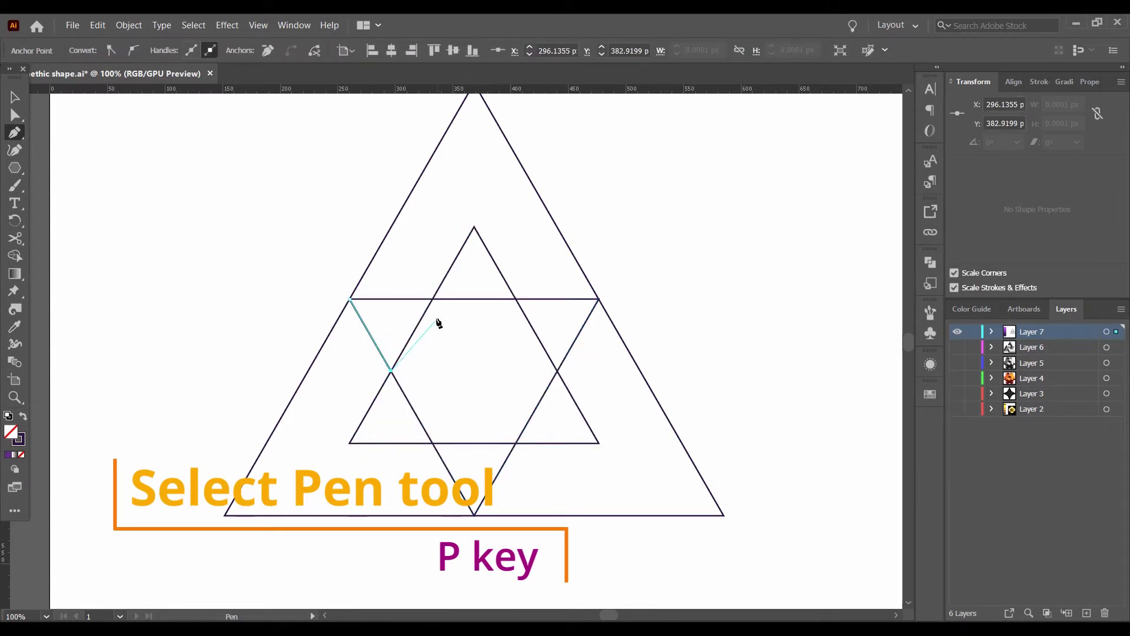
key("v")
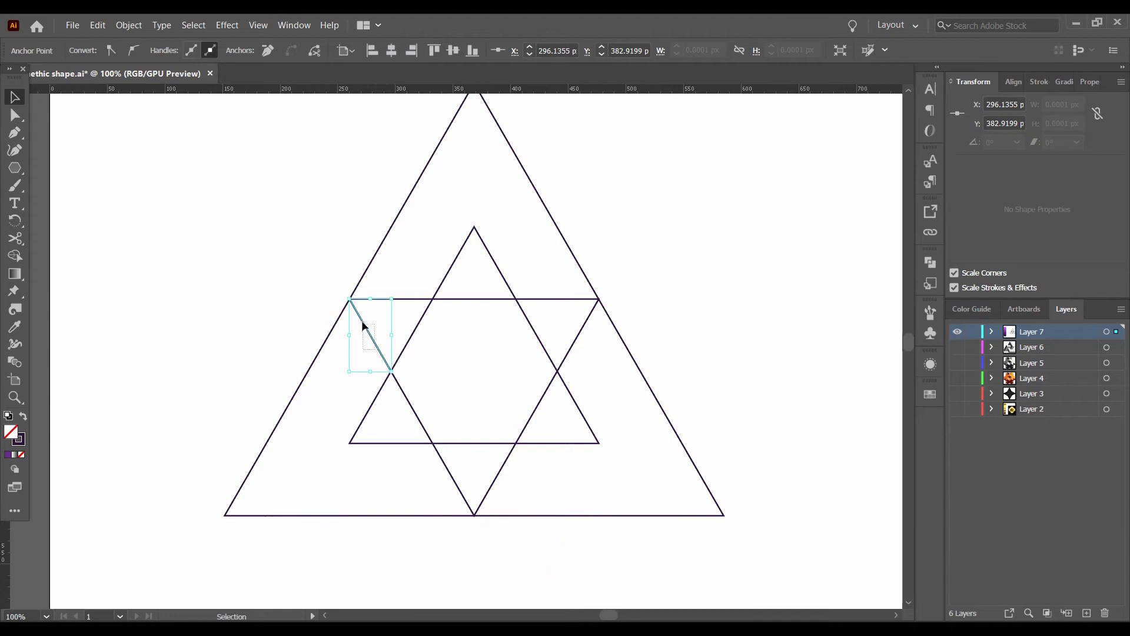
left_click(372, 339)
left_click(390, 264)
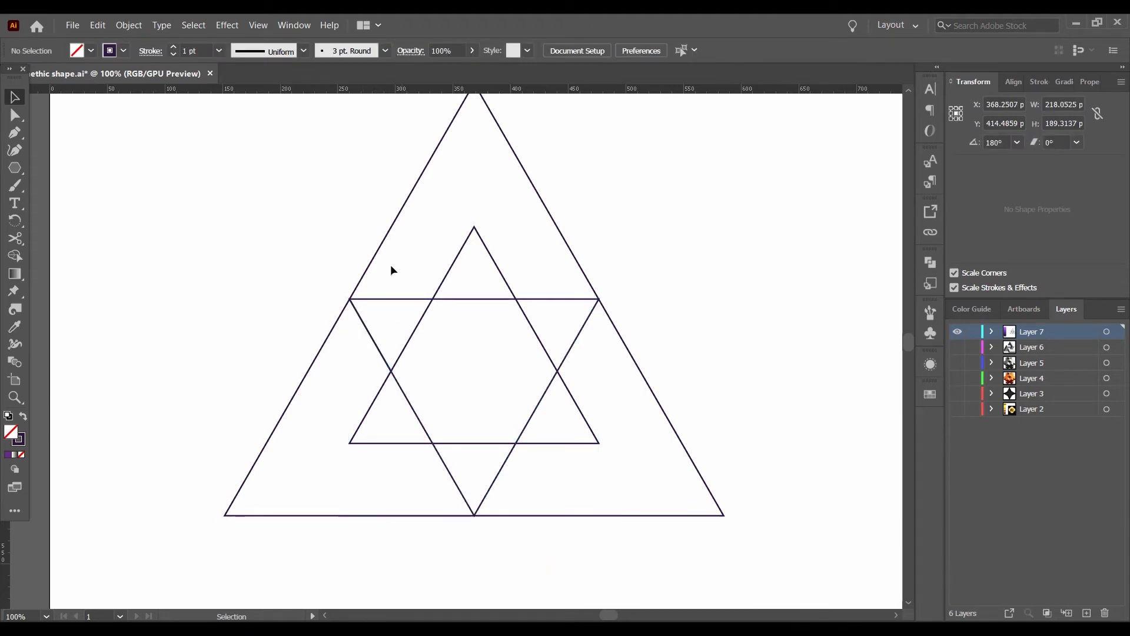
left_click_drag(364, 323, 322, 249)
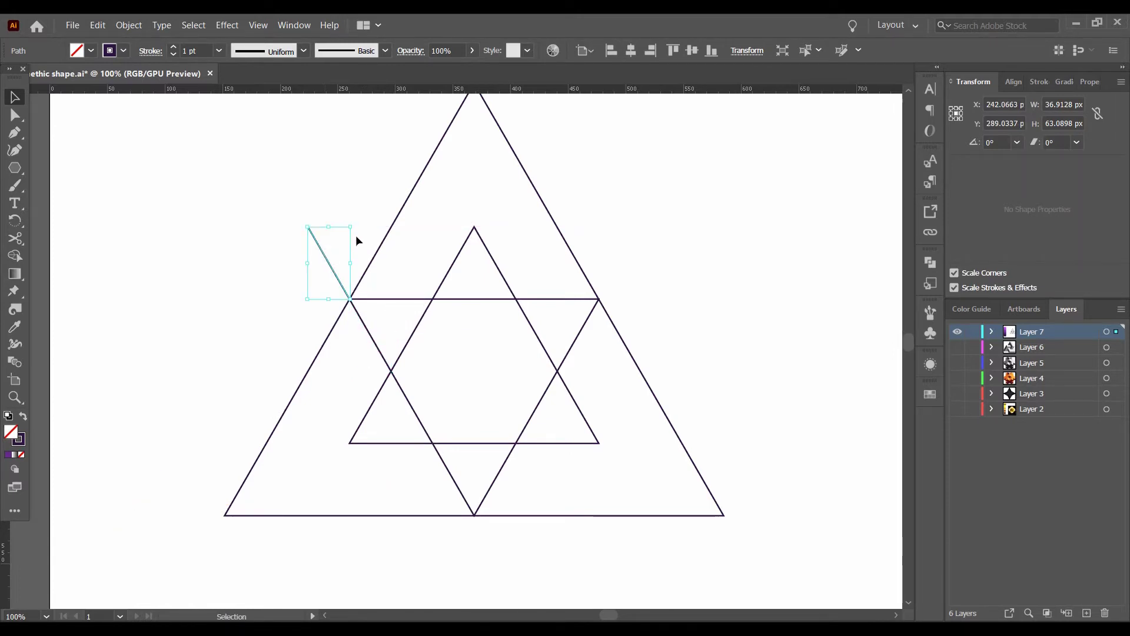
left_click(329, 295)
scroll(328, 294, "up", 4)
scroll(328, 293, "down", 3)
Alt-drag a copy of the diagonal stub onto the big triangle's bottom-left corner.
scroll(334, 291, "down", 2)
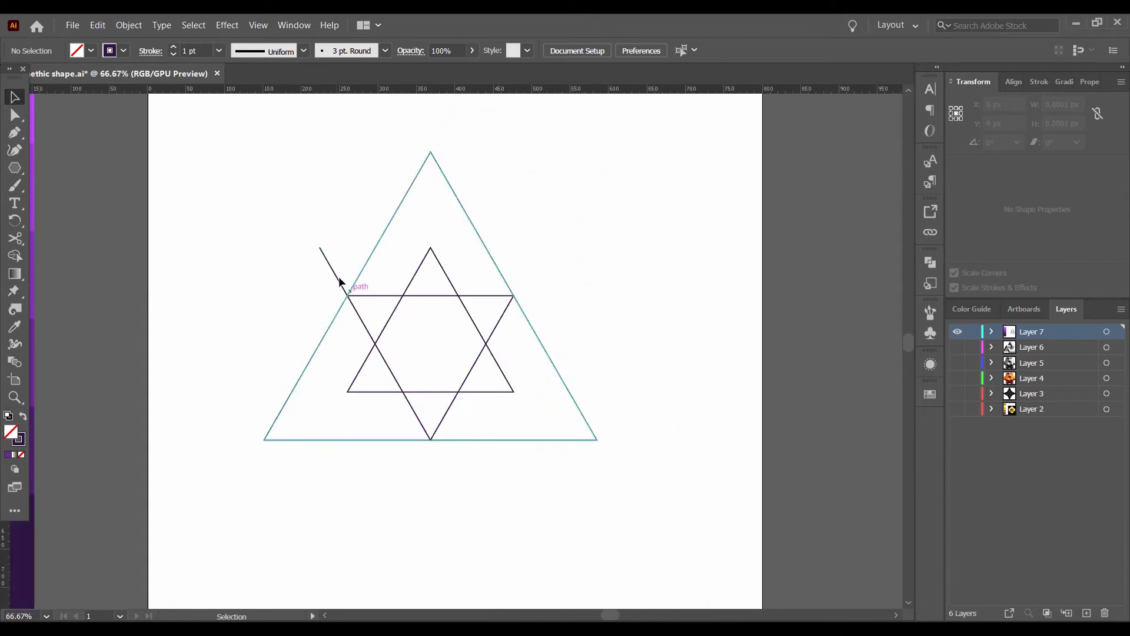
left_click_drag(337, 281, 252, 422)
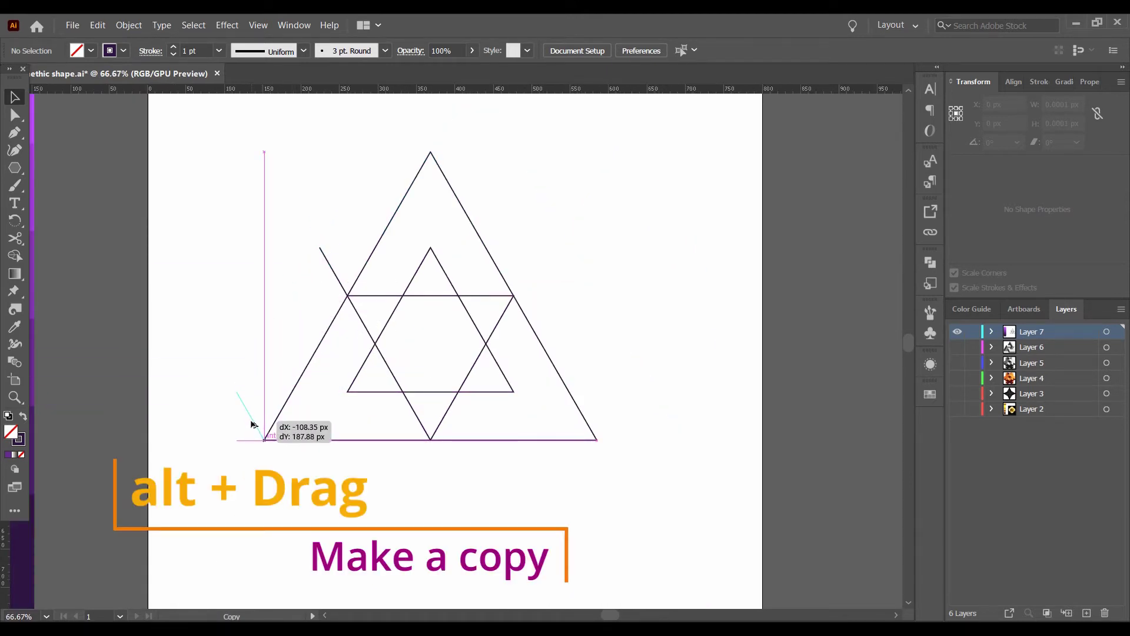
left_click_drag(252, 423, 252, 423)
left_click(268, 317)
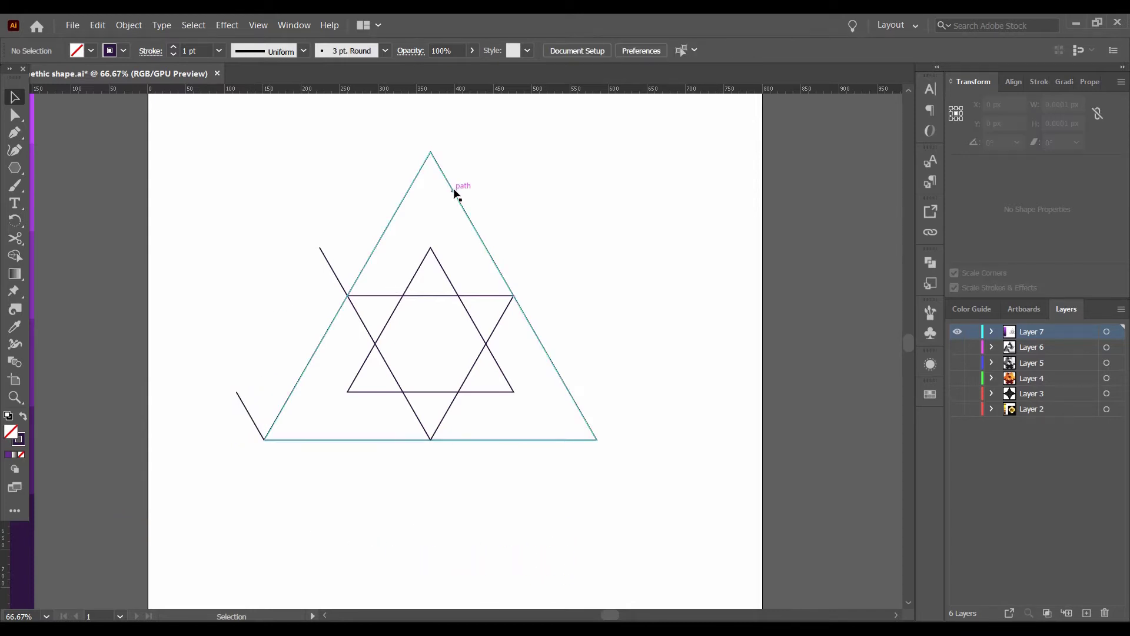
left_click_drag(476, 210, 437, 220)
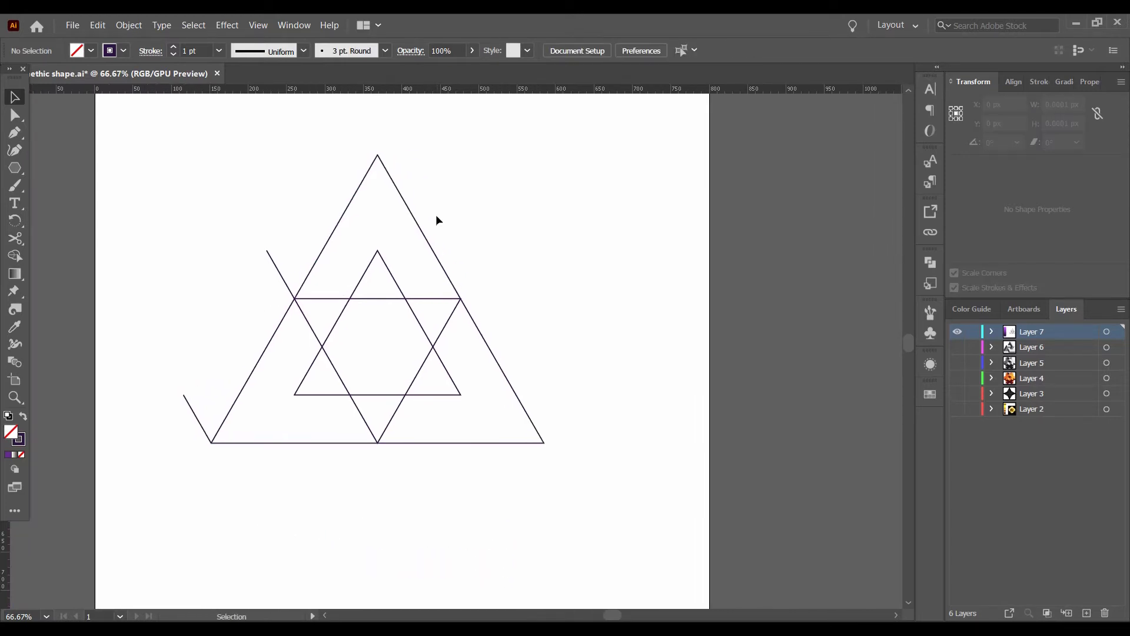
Pen-draw a short horizontal line and snap it extending right from the right-side intersection.
left_click(16, 132)
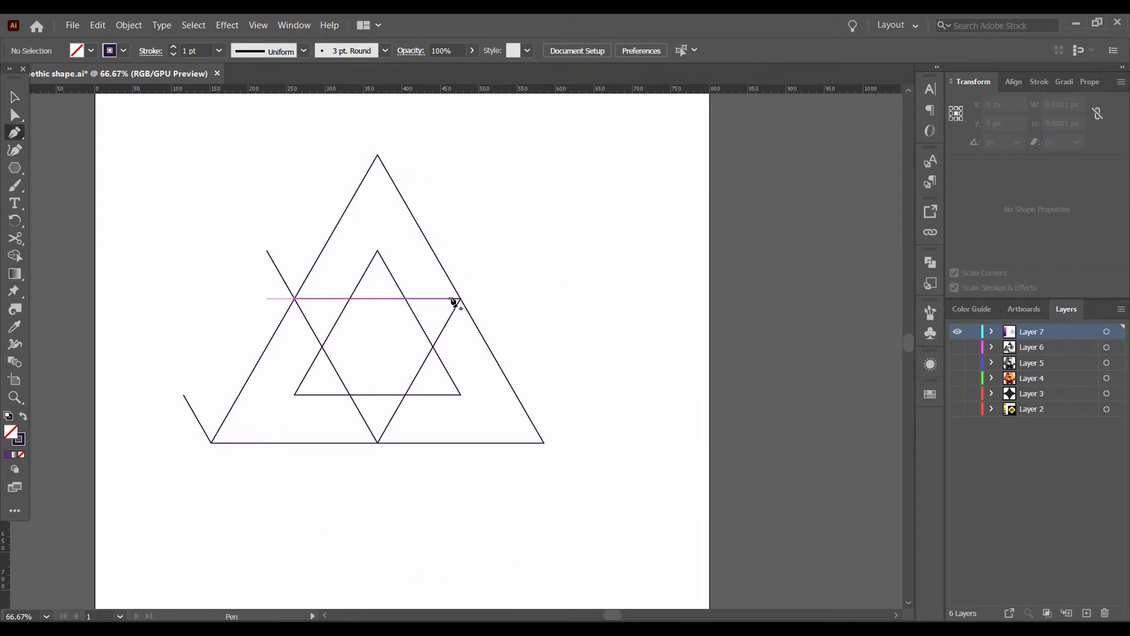
left_click(402, 300)
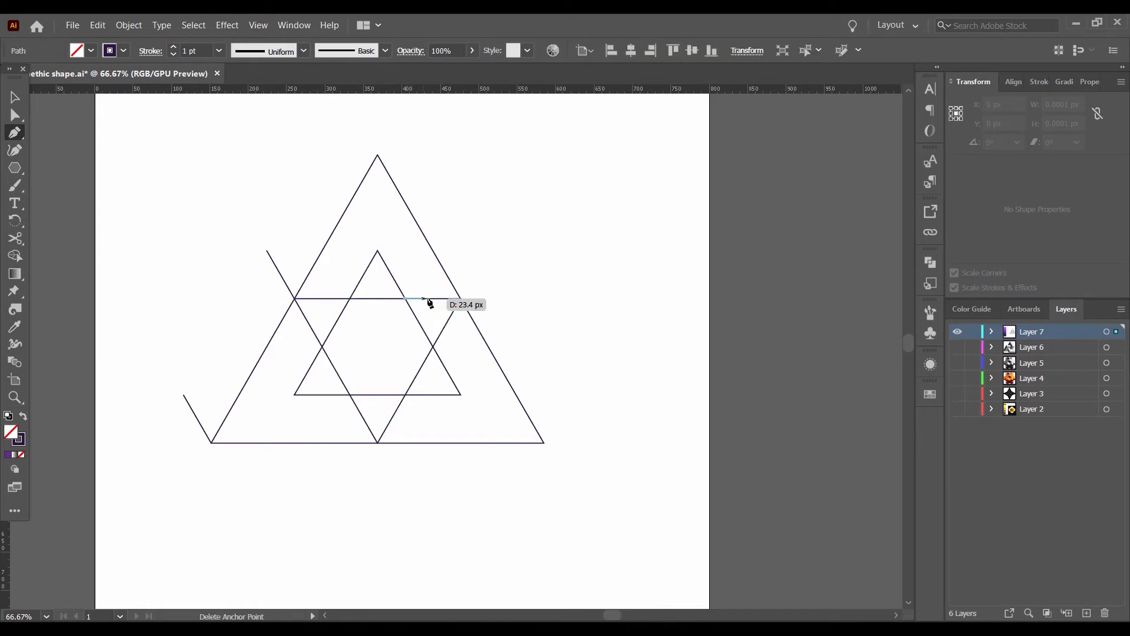
left_click(461, 298)
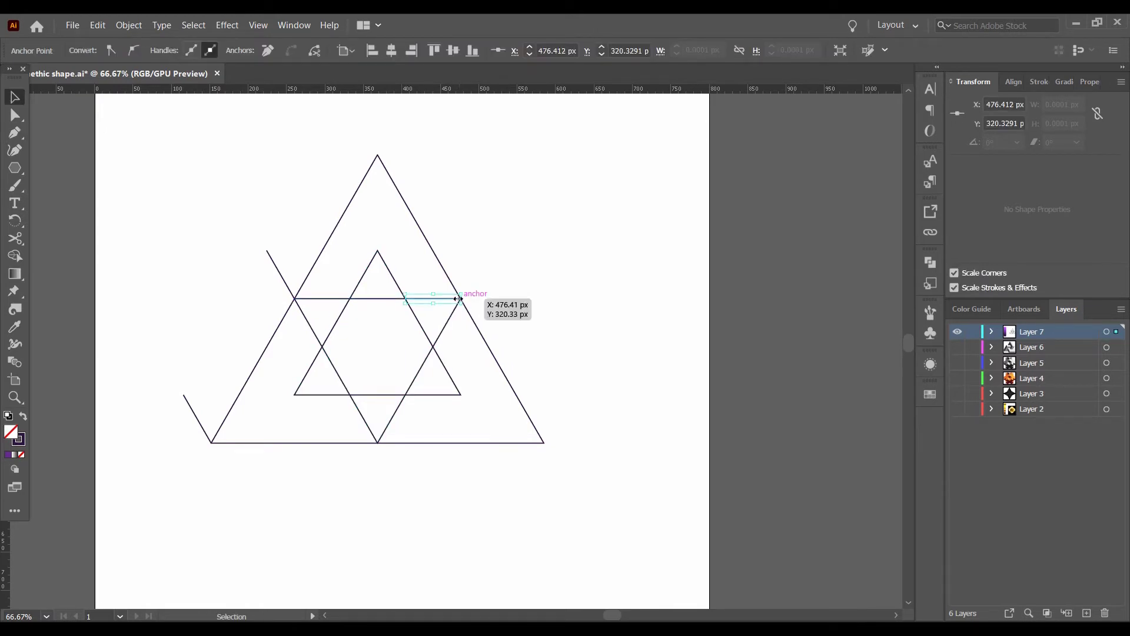
key("v")
left_click_drag(440, 300, 498, 295)
key("ctrl+plus")
key("ctrl+plus")
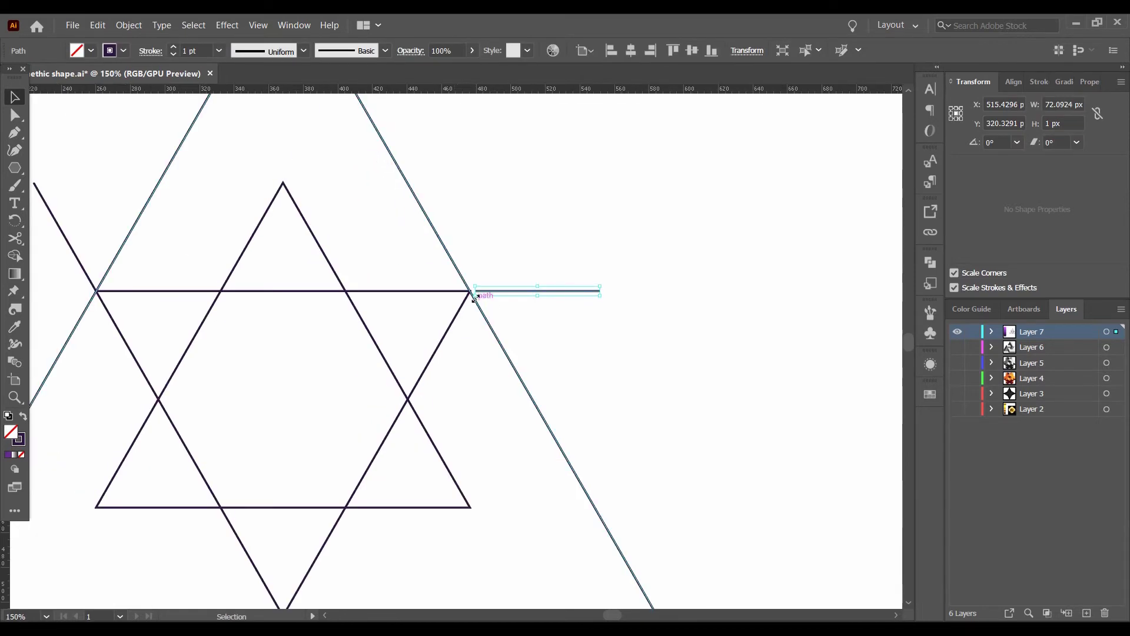
scroll(491, 294, "up", 3)
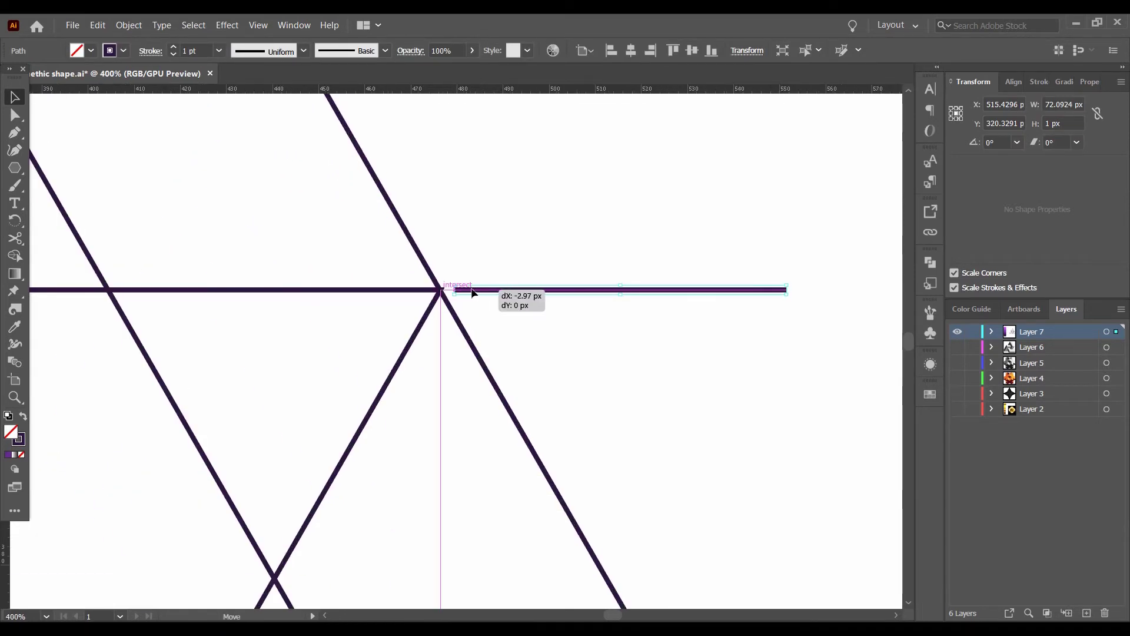
left_click_drag(489, 293, 474, 292)
left_click(508, 324)
scroll(508, 323, "down", 2)
scroll(526, 322, "down", 1)
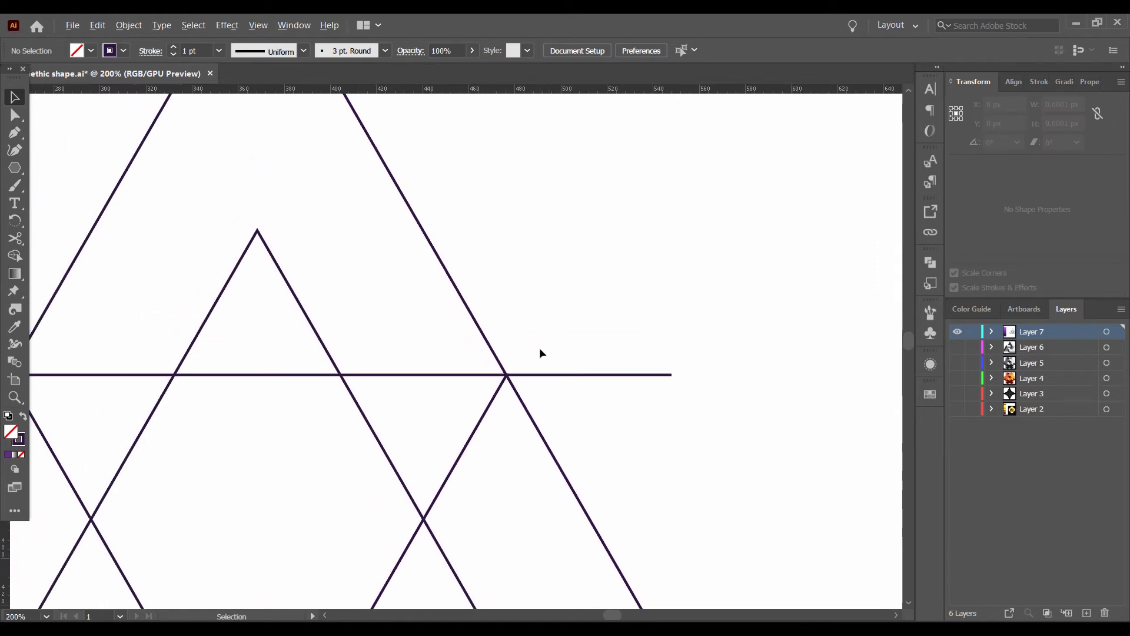
scroll(540, 347, "down", 2)
Alt-drag a copy of the horizontal line so it extends right from the triangle's apex.
left_click_drag(545, 357, 466, 214)
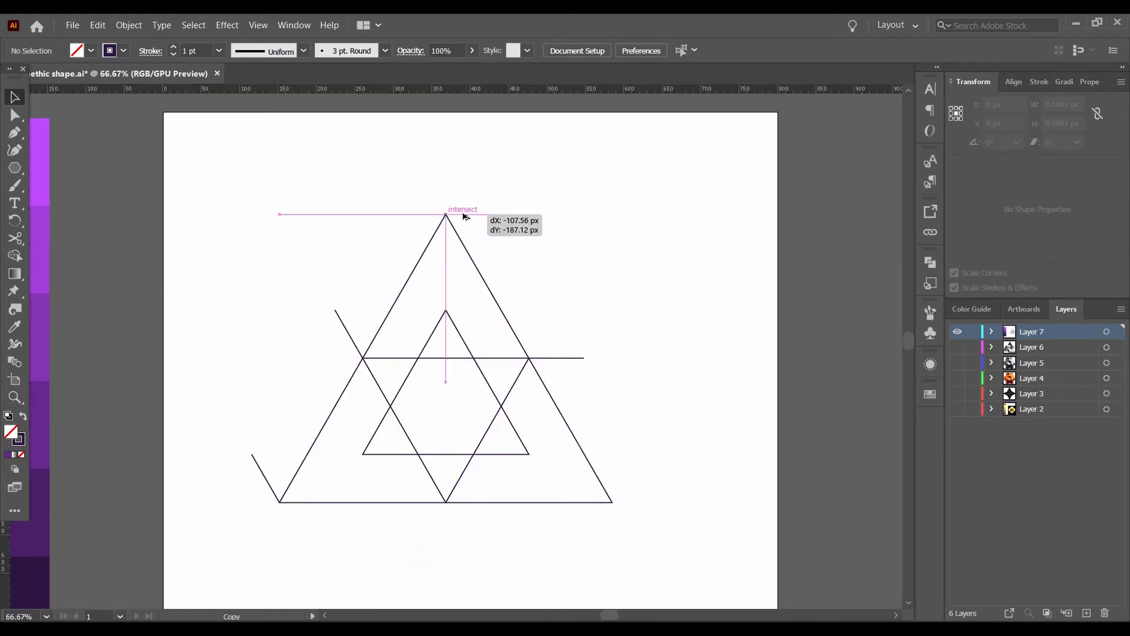
left_click_drag(467, 217, 462, 213)
left_click(442, 226)
scroll(442, 227, "up", 1)
scroll(444, 230, "up", 3)
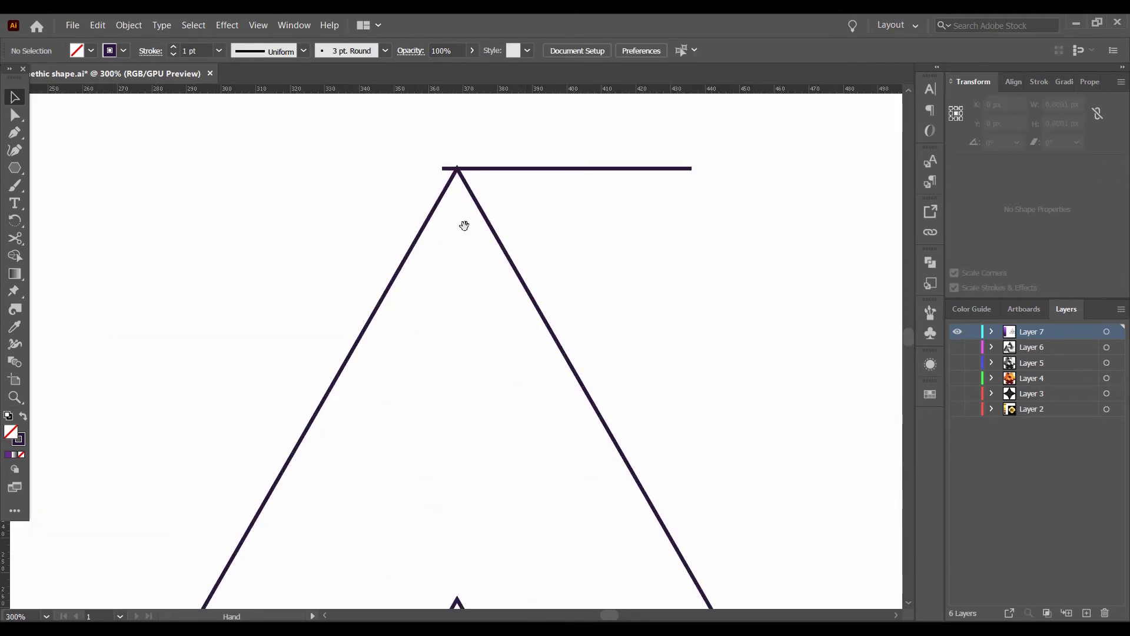
scroll(433, 211, "up", 2)
left_click_drag(436, 216, 469, 220)
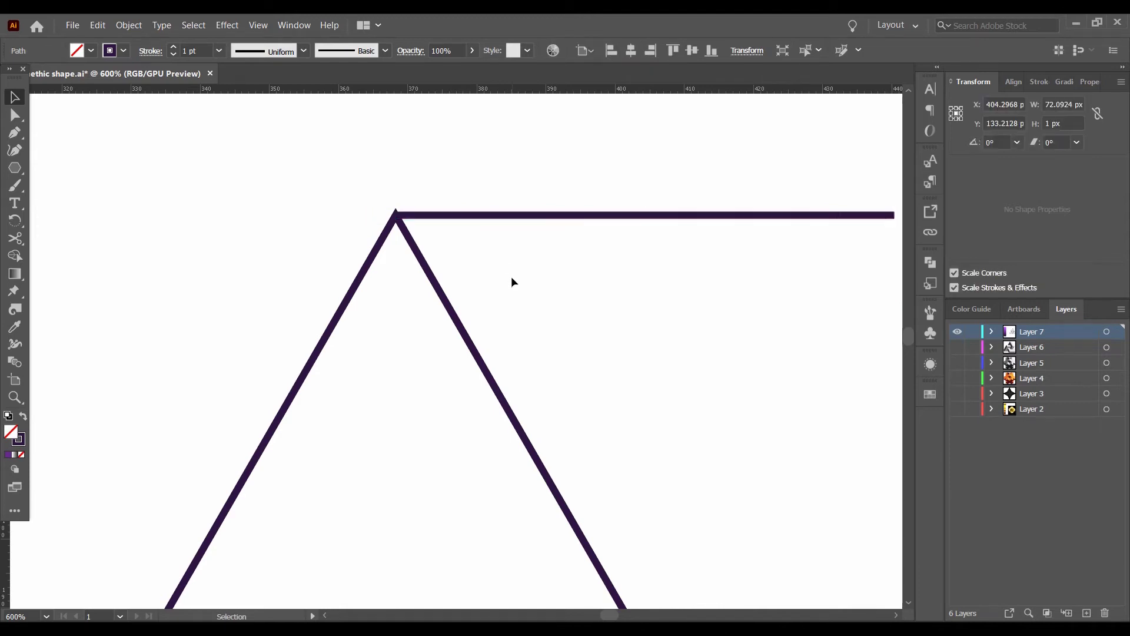
scroll(511, 276, "down", 4)
scroll(530, 289, "down", 3)
left_click_drag(597, 281, 600, 231)
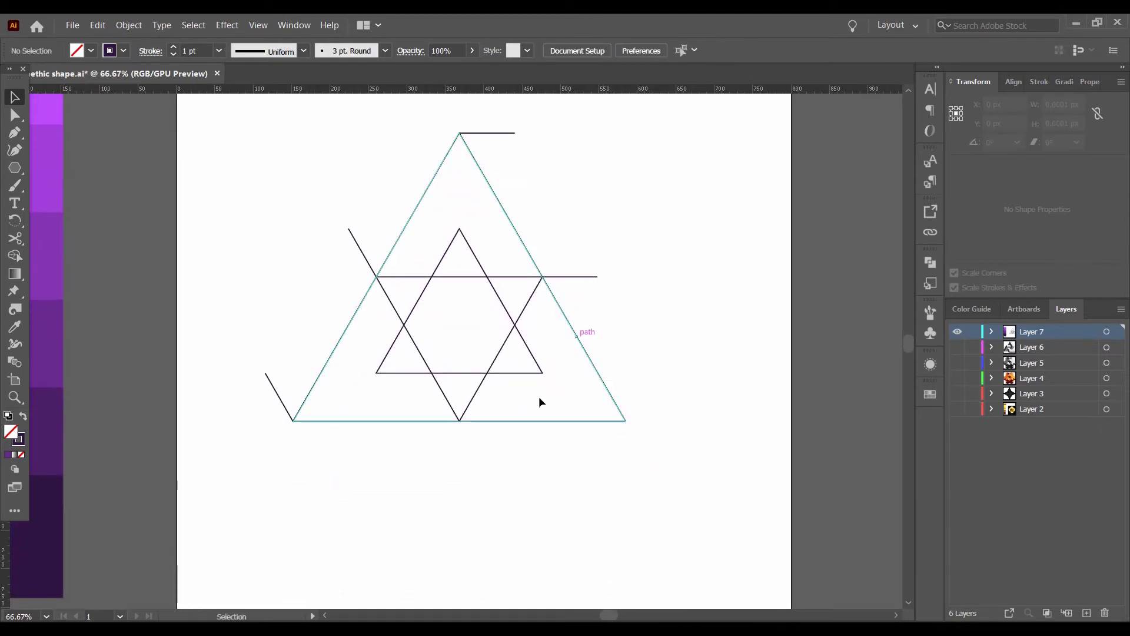
Pen-draw a diagonal from the lower inner intersection to the bottom-middle vertex and move it below the base.
key("p")
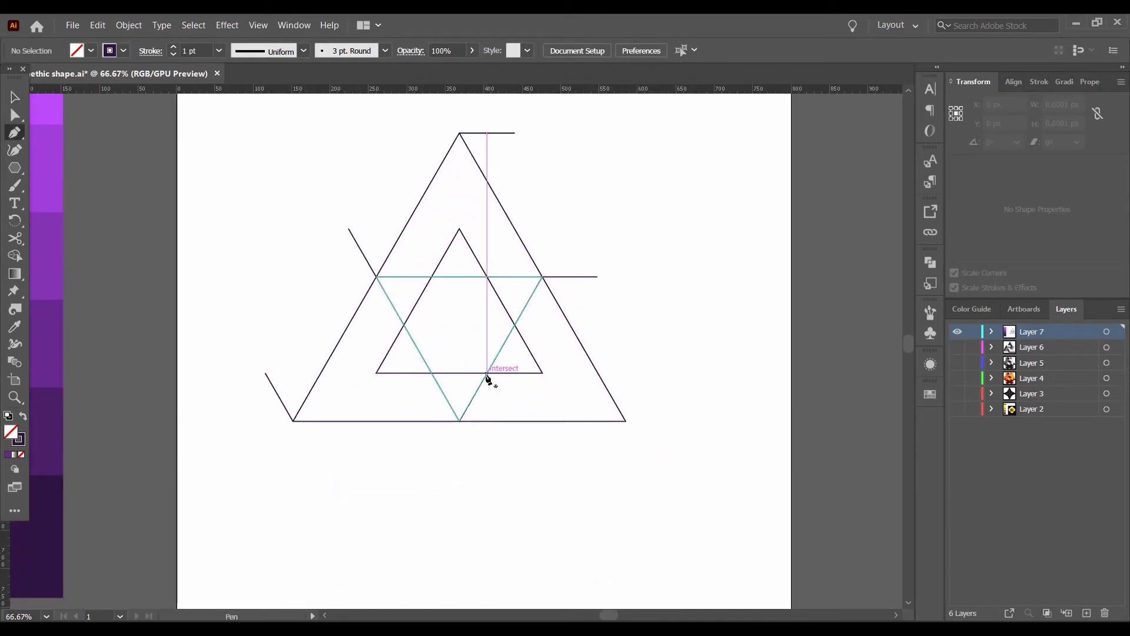
left_click(487, 373)
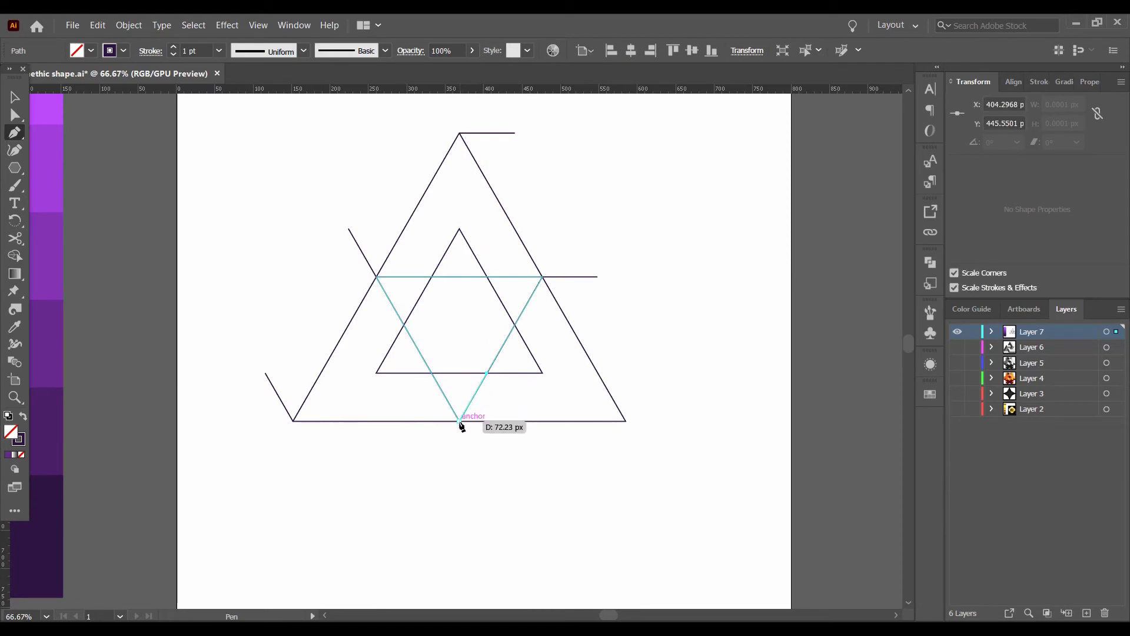
left_click(460, 421)
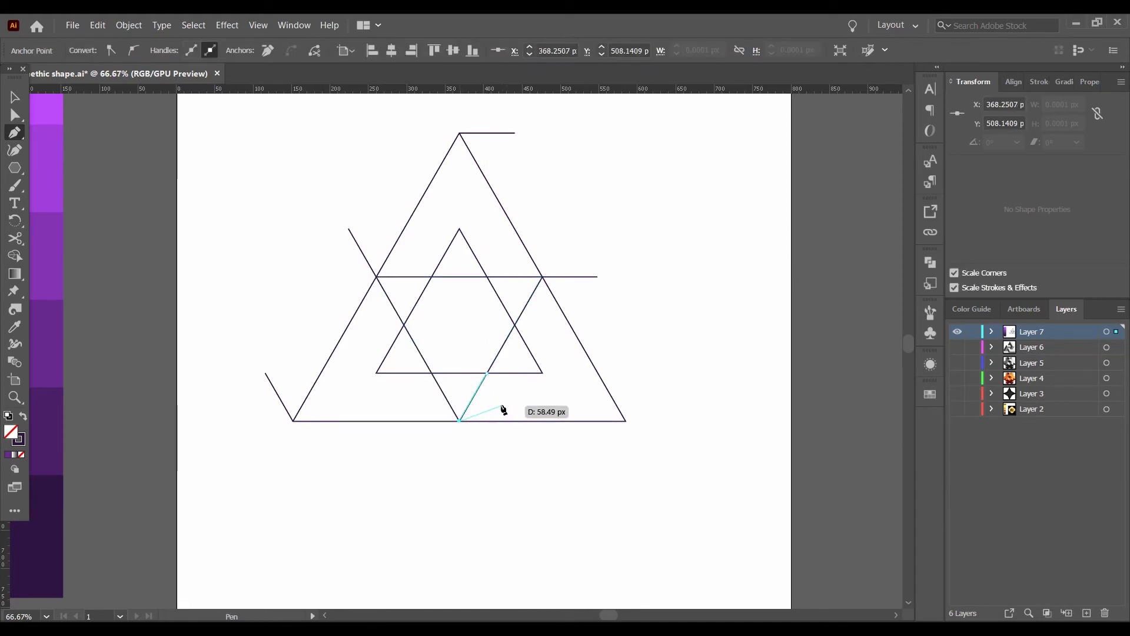
key("v")
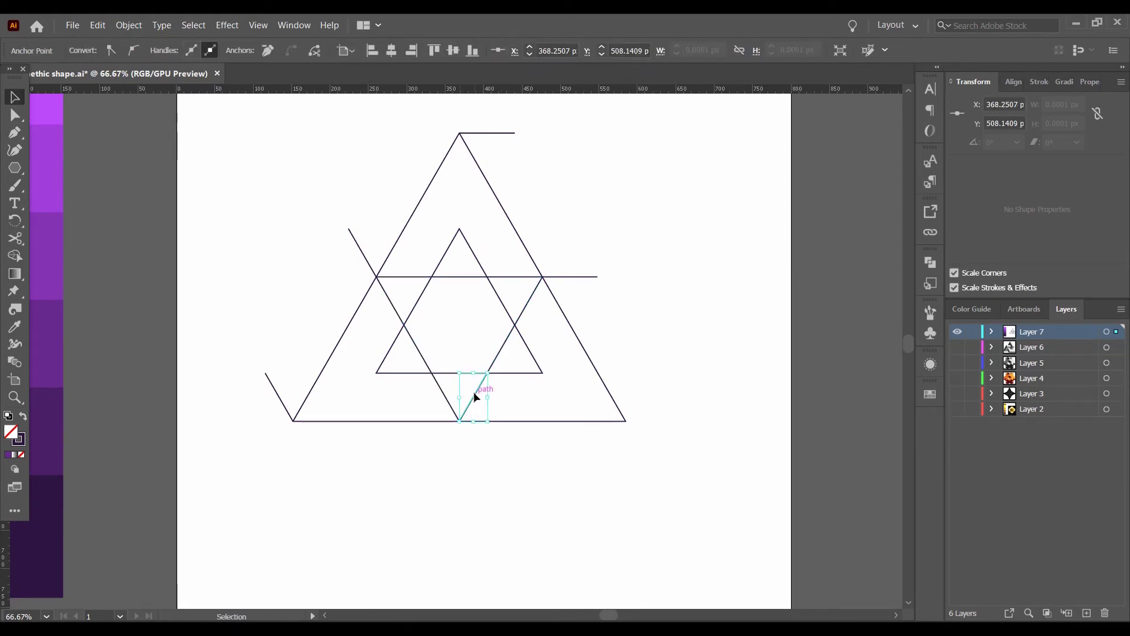
left_click_drag(476, 396, 446, 447)
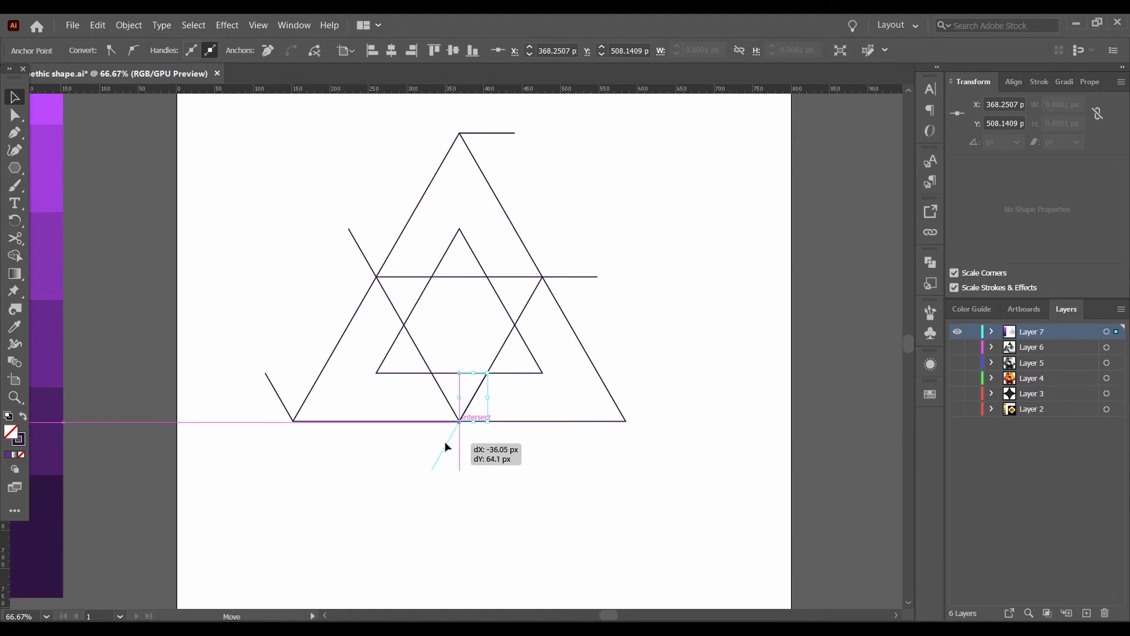
left_click_drag(445, 444, 446, 445)
left_click(466, 457)
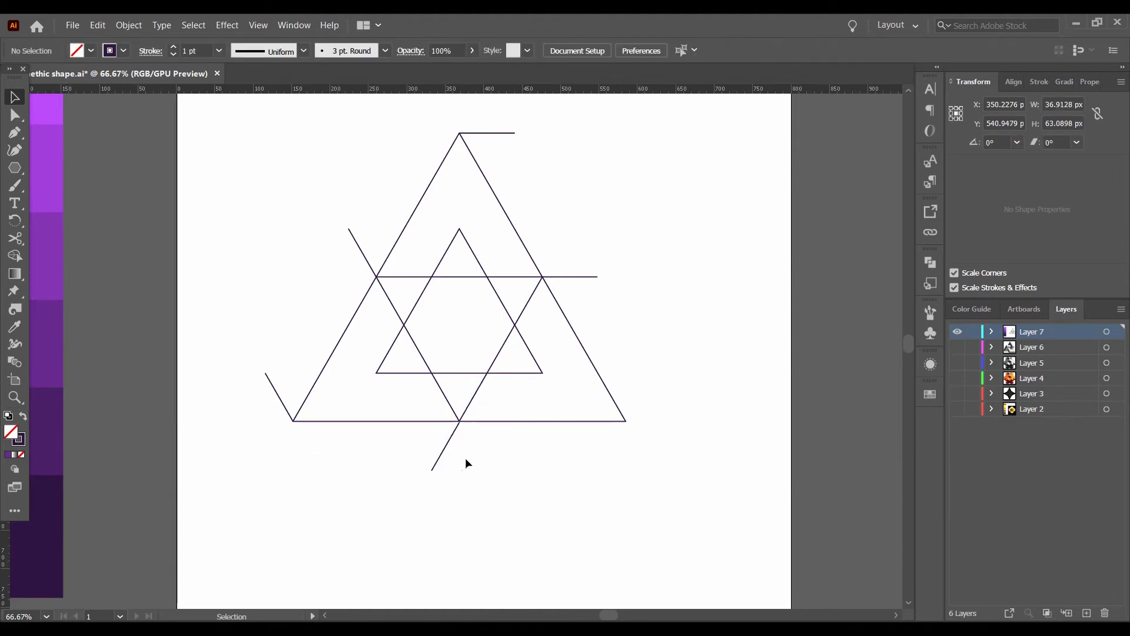
Zoom in and nudge the diagonal stub to meet the bottom-middle vertex exactly.
scroll(465, 458, "up", 3)
scroll(465, 456, "up", 3)
left_click_drag(357, 305, 429, 422)
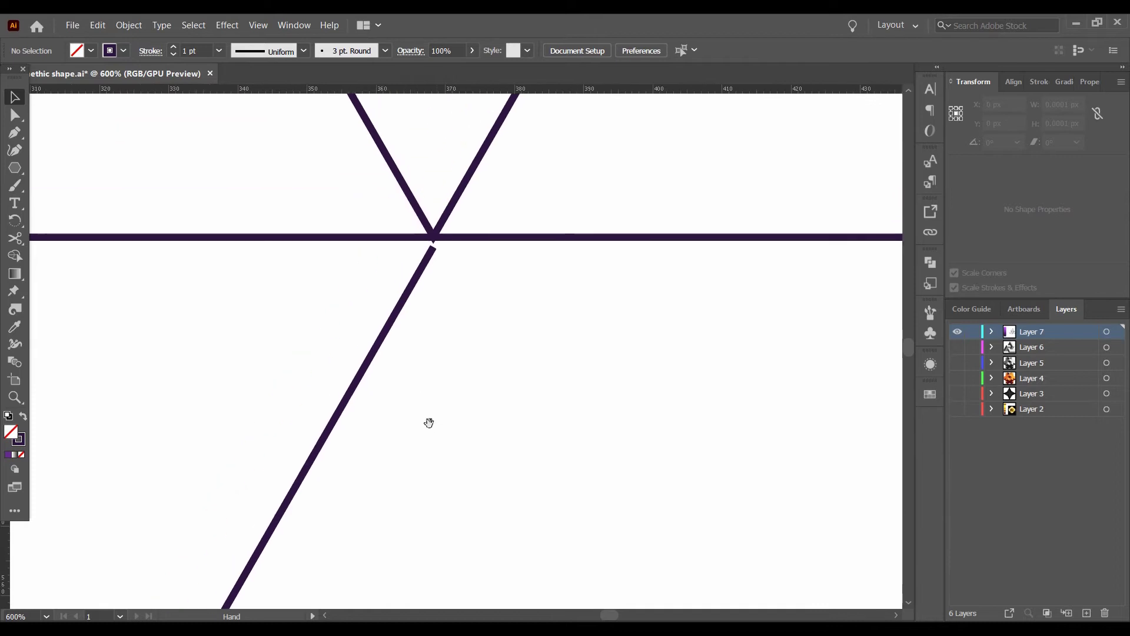
left_click_drag(374, 360, 380, 348)
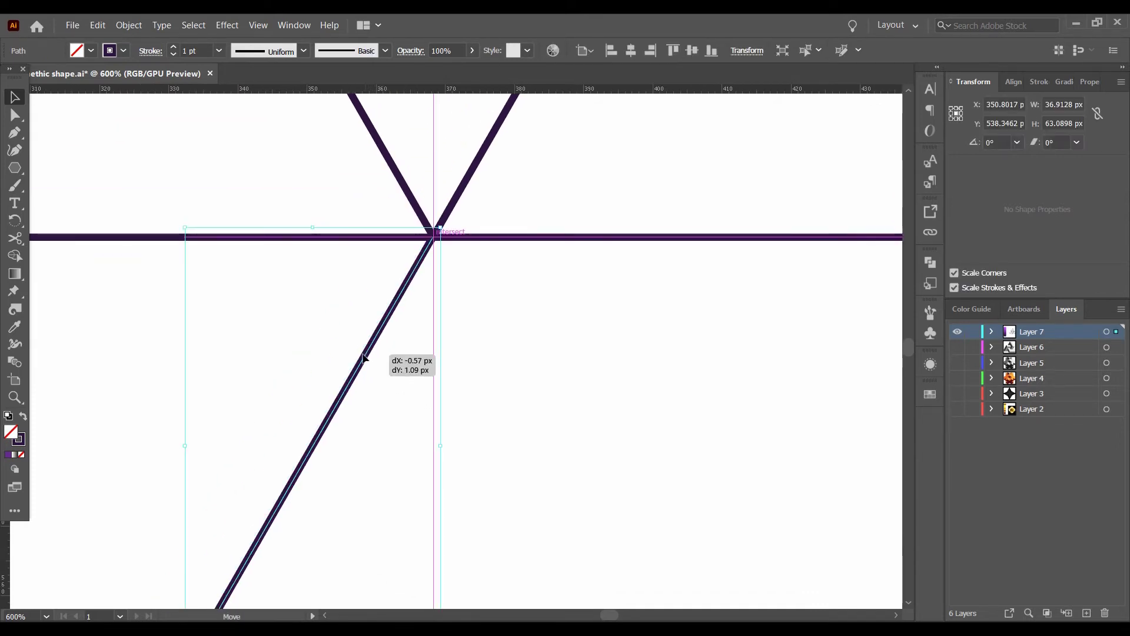
left_click(479, 354)
scroll(479, 354, "down", 3)
Alt-drag a copy of the lower diagonal stub onto the big triangle's bottom-right corner.
scroll(480, 355, "down", 2)
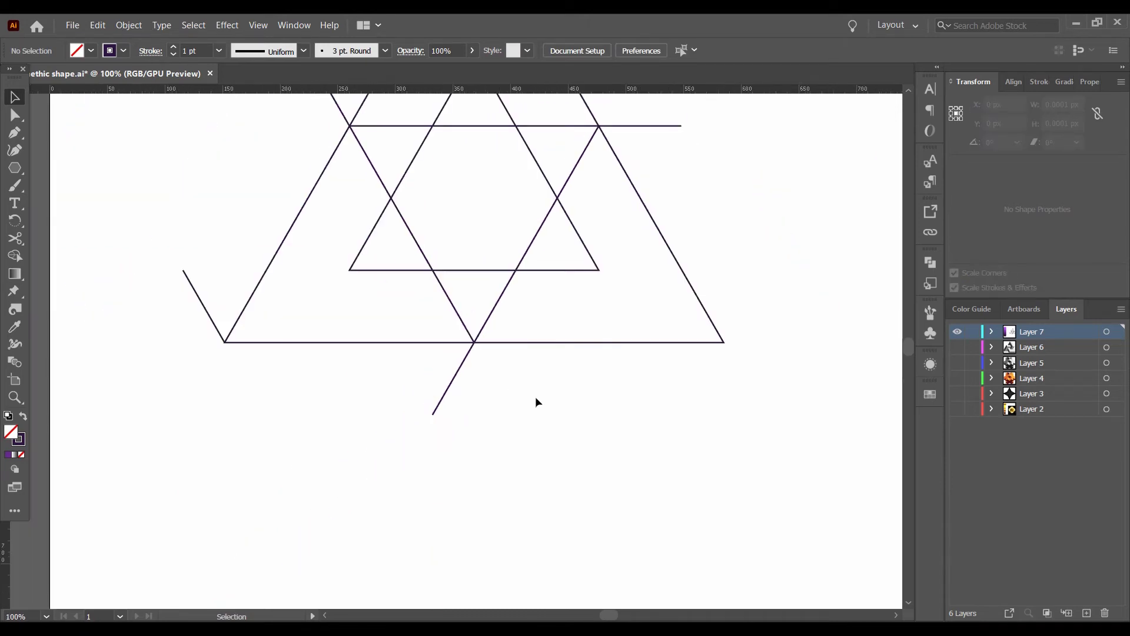
left_click_drag(535, 396, 466, 426)
left_click_drag(394, 397, 639, 399)
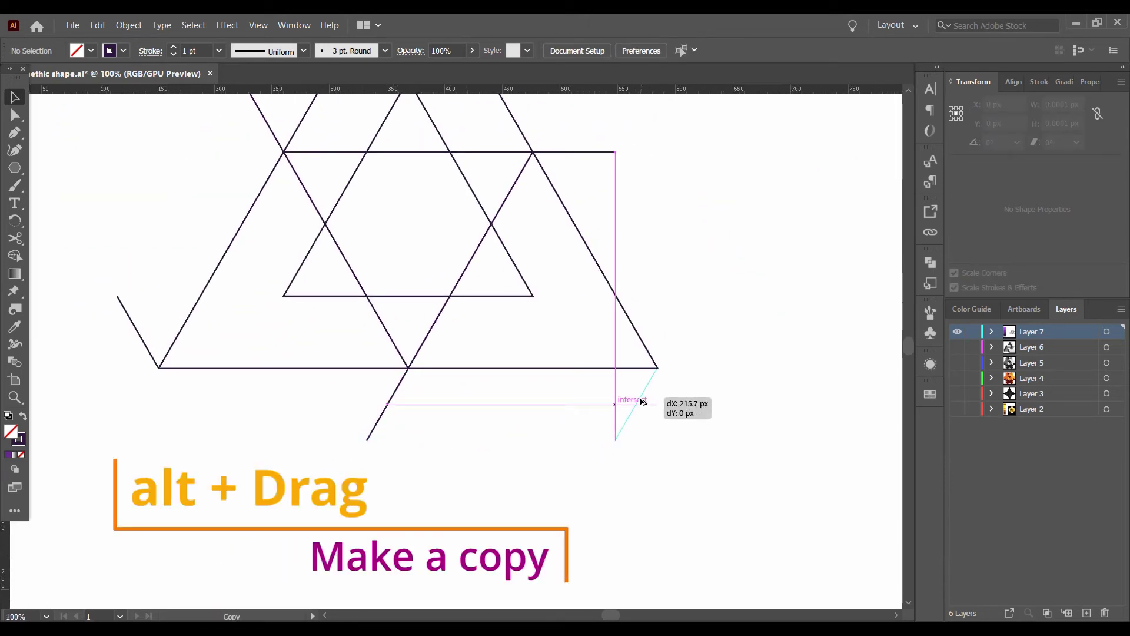
left_click_drag(642, 402, 644, 402)
left_click(704, 394)
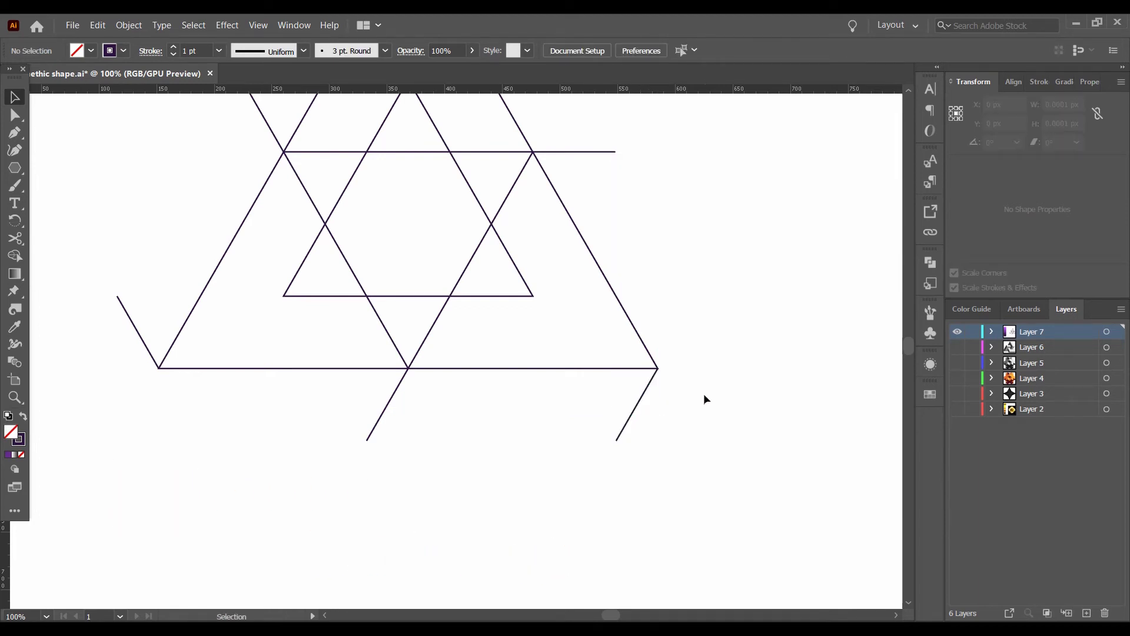
left_click_drag(449, 357, 455, 455)
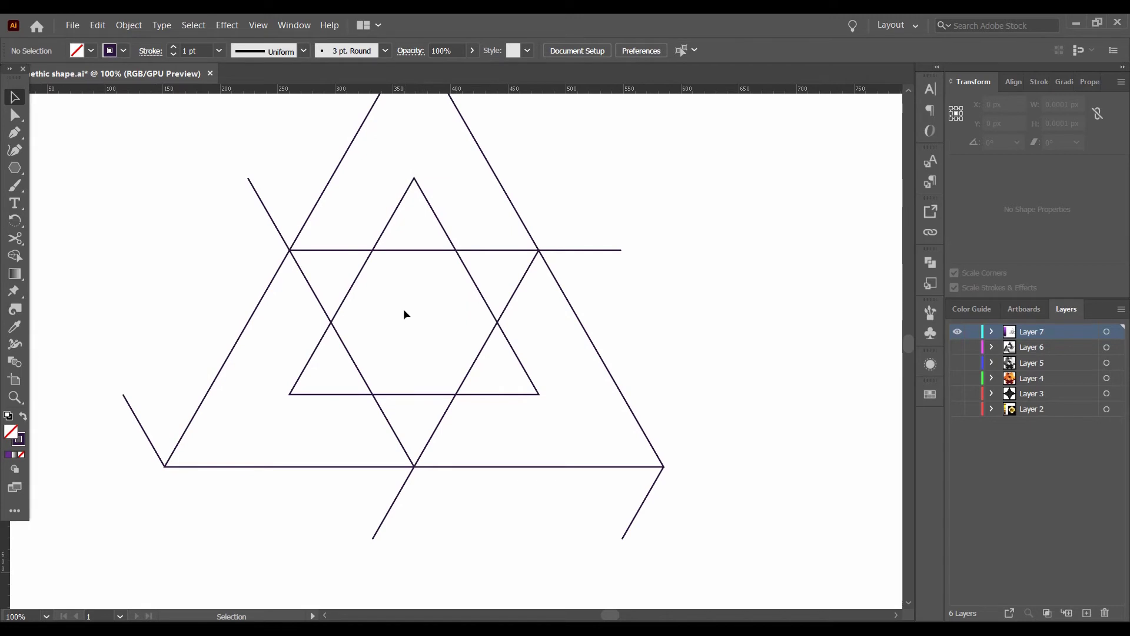
left_click(14, 133)
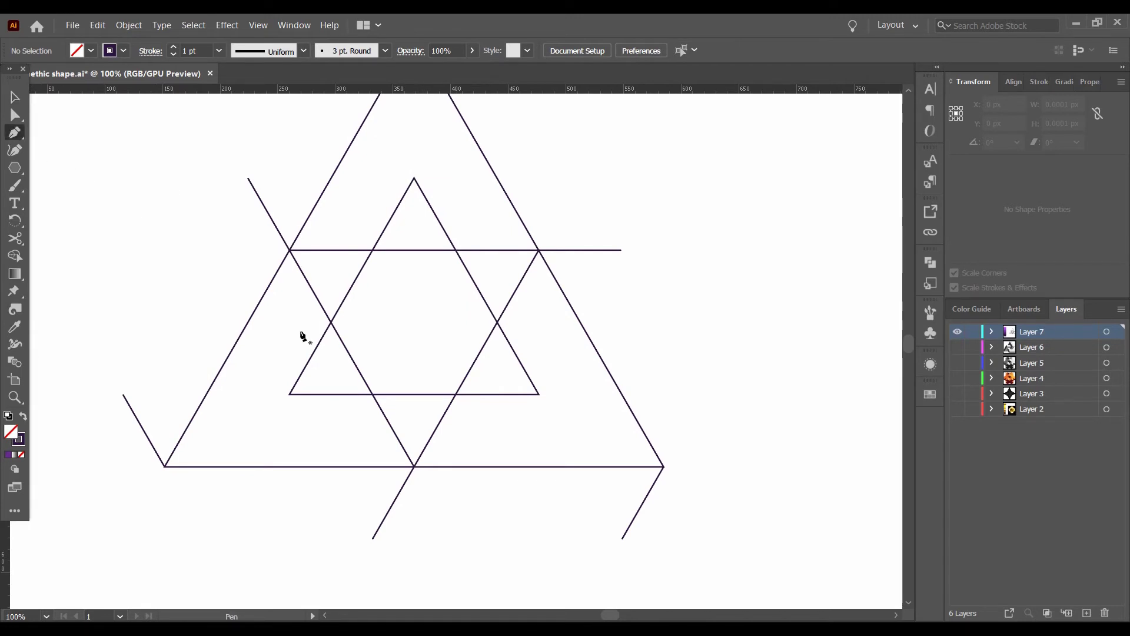
Pen-draw the left band's outer edge and the top bar's top and slanted edges, then close the bottom bar.
scroll(301, 335, "down", 2)
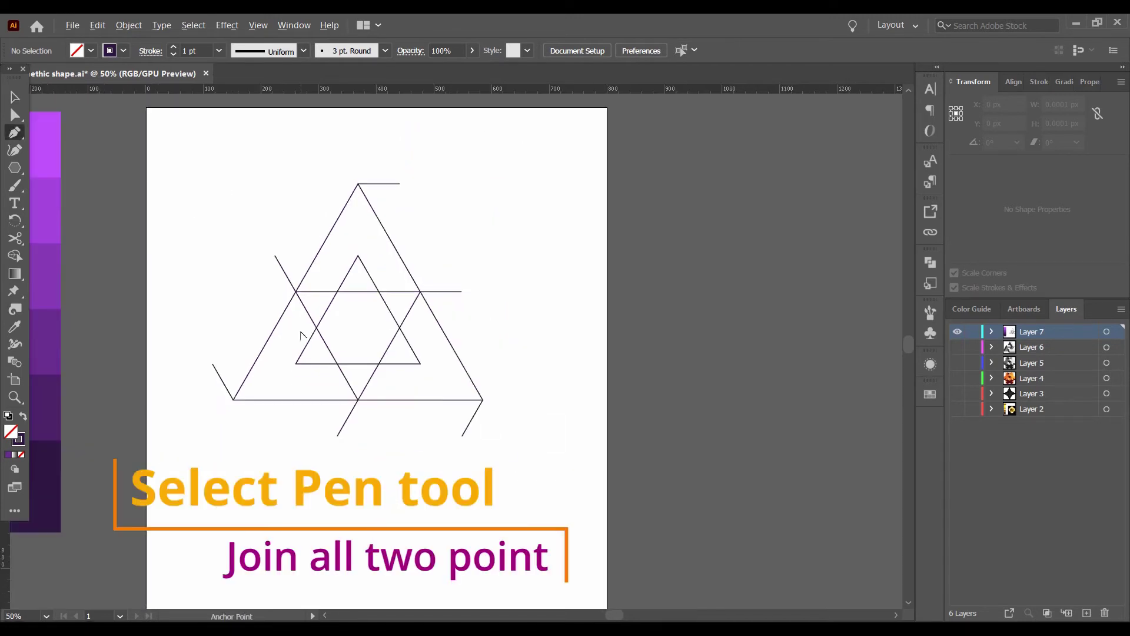
left_click(275, 257)
left_click(213, 365)
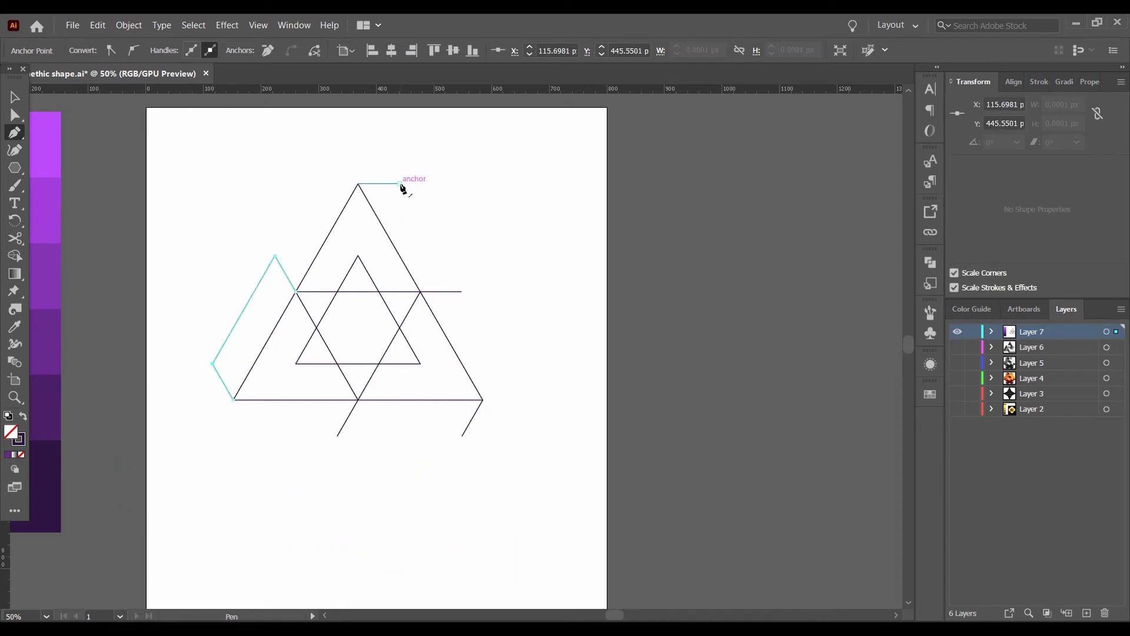
left_click(420, 291)
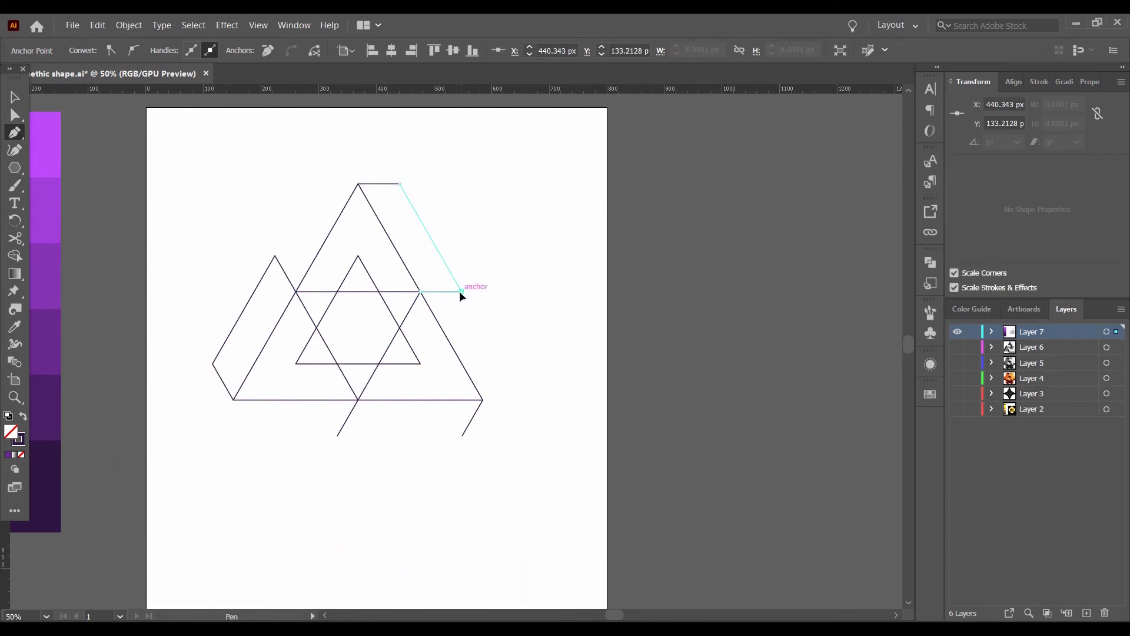
left_click(462, 291)
key("Escape")
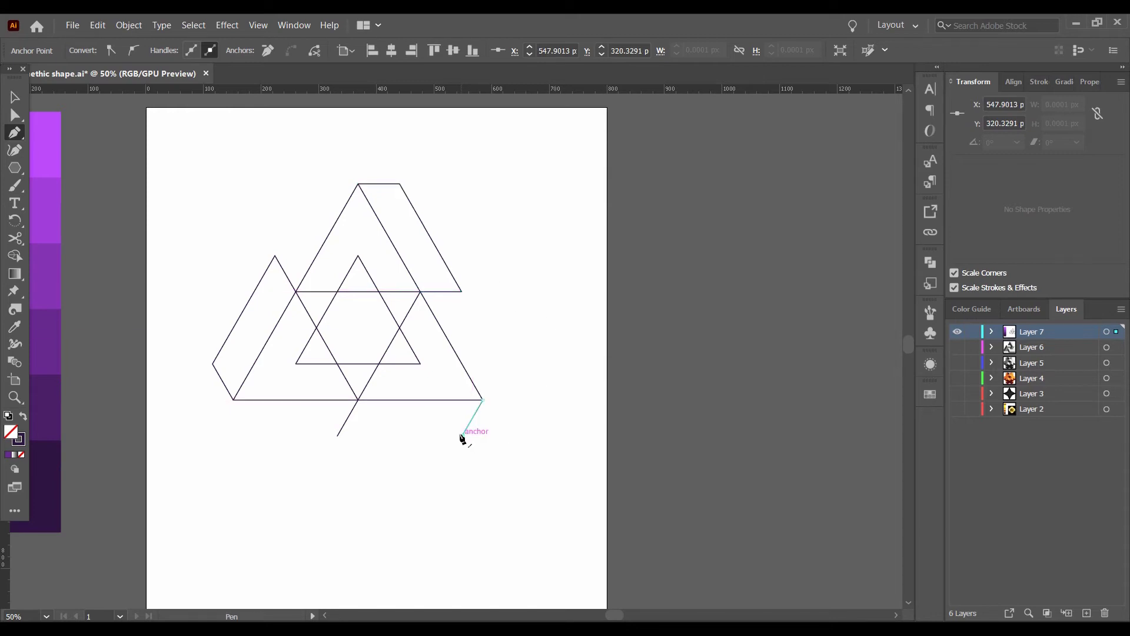
left_click(337, 435)
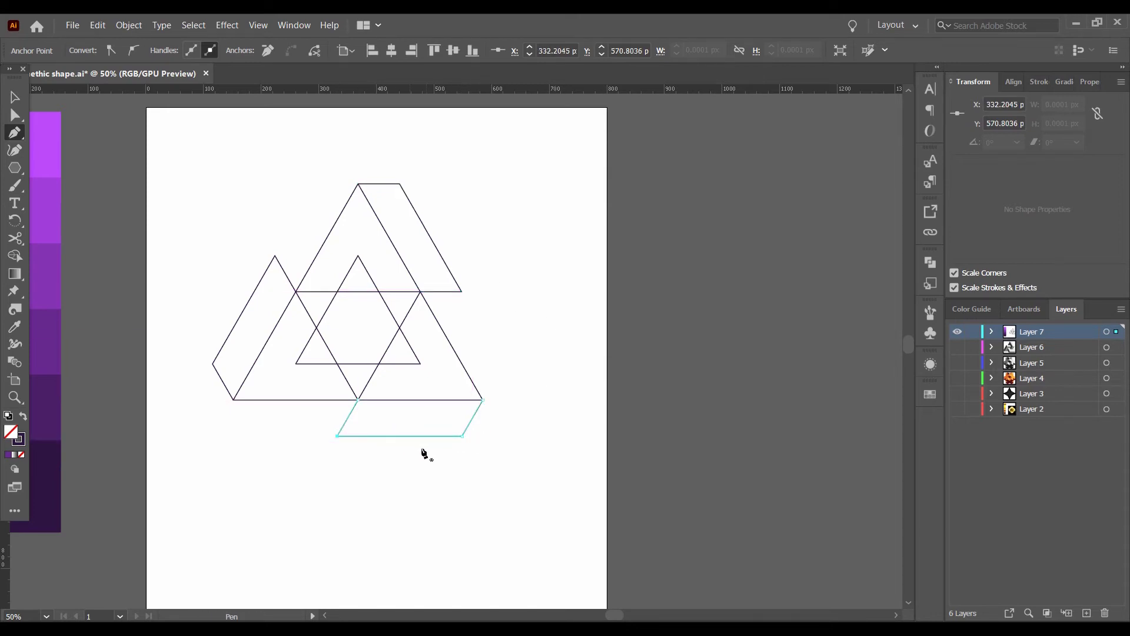
scroll(386, 441, "up", 3, "alt")
scroll(409, 347, "down", 1, "alt")
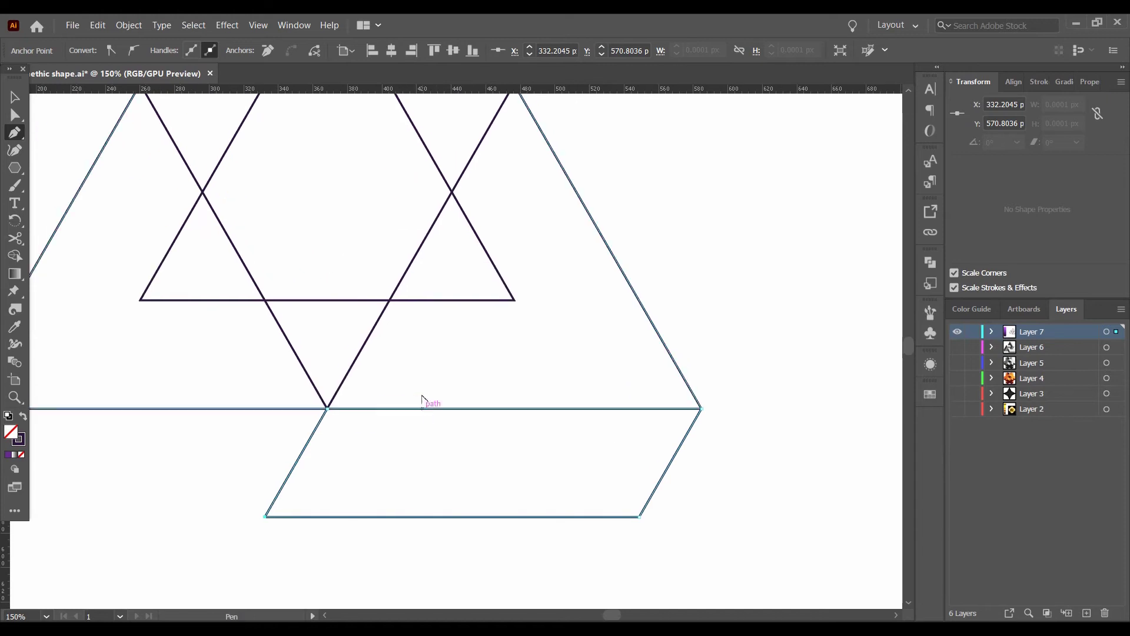
Pen-draw edges joining the inner triangle's bottom-left, top and right corners to the three bars.
left_click(235, 332)
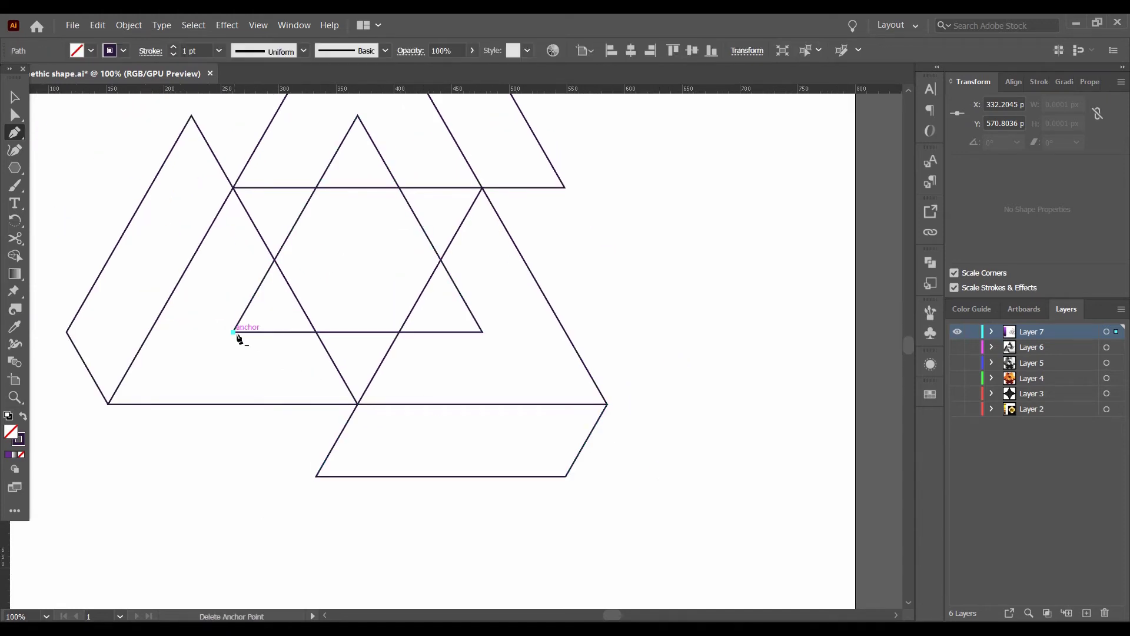
left_click(317, 477)
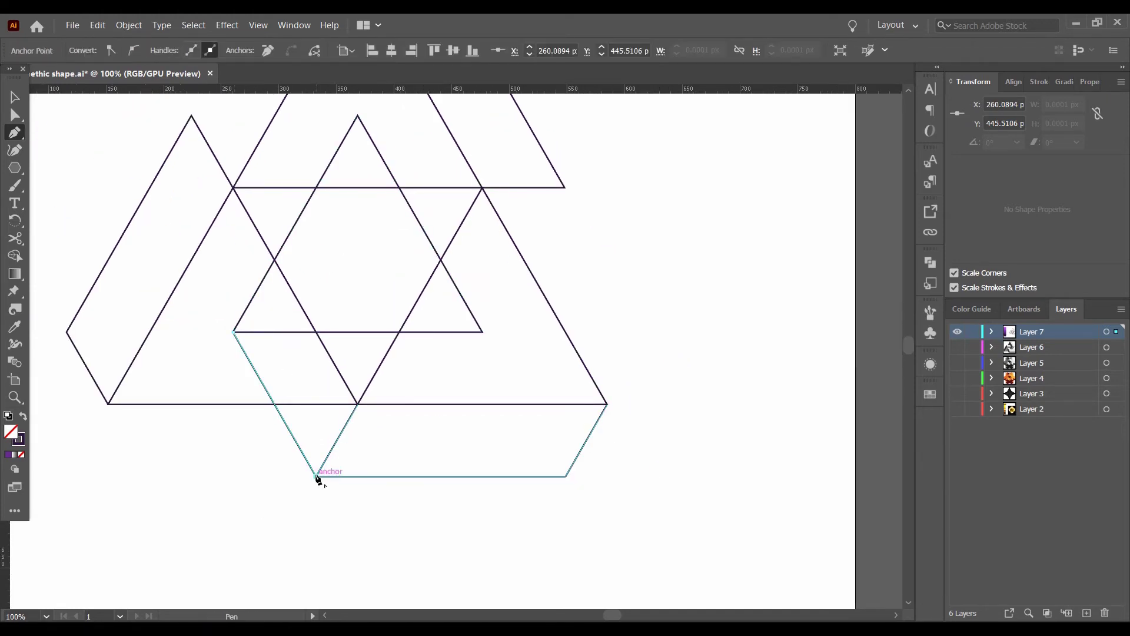
scroll(368, 375, "down", 2, "alt")
left_click_drag(338, 322, 356, 369)
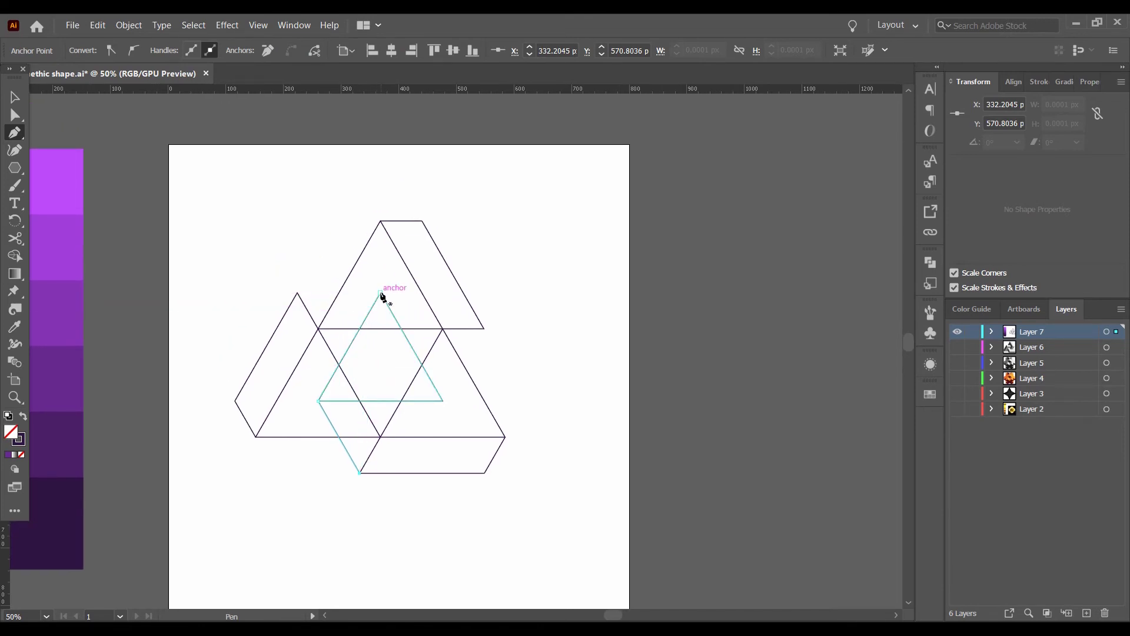
left_click(379, 293)
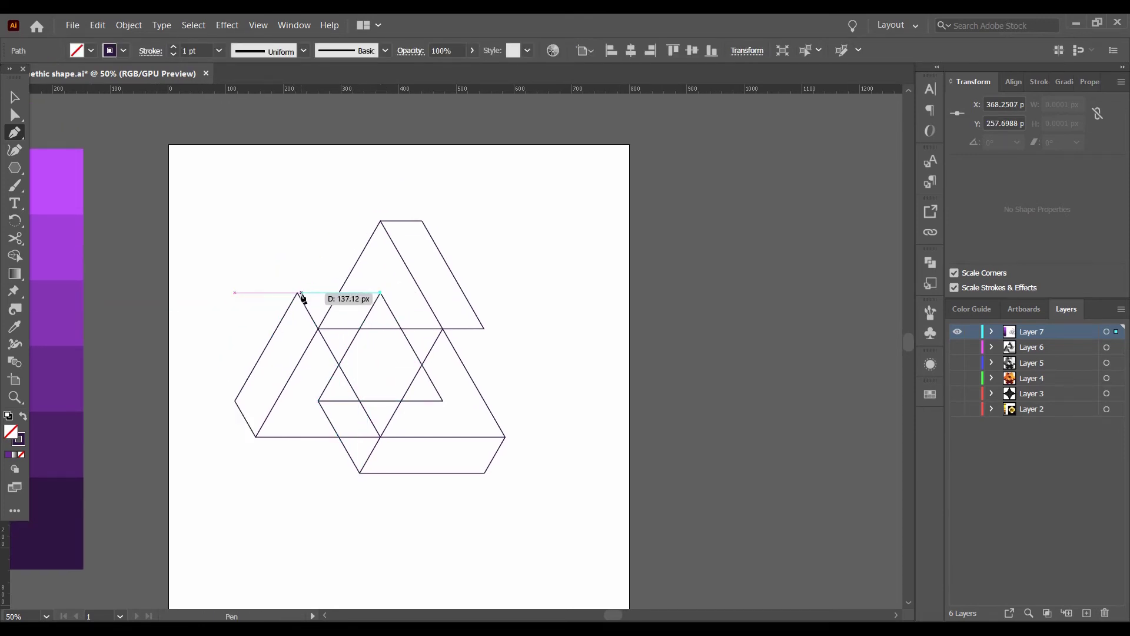
left_click(298, 294)
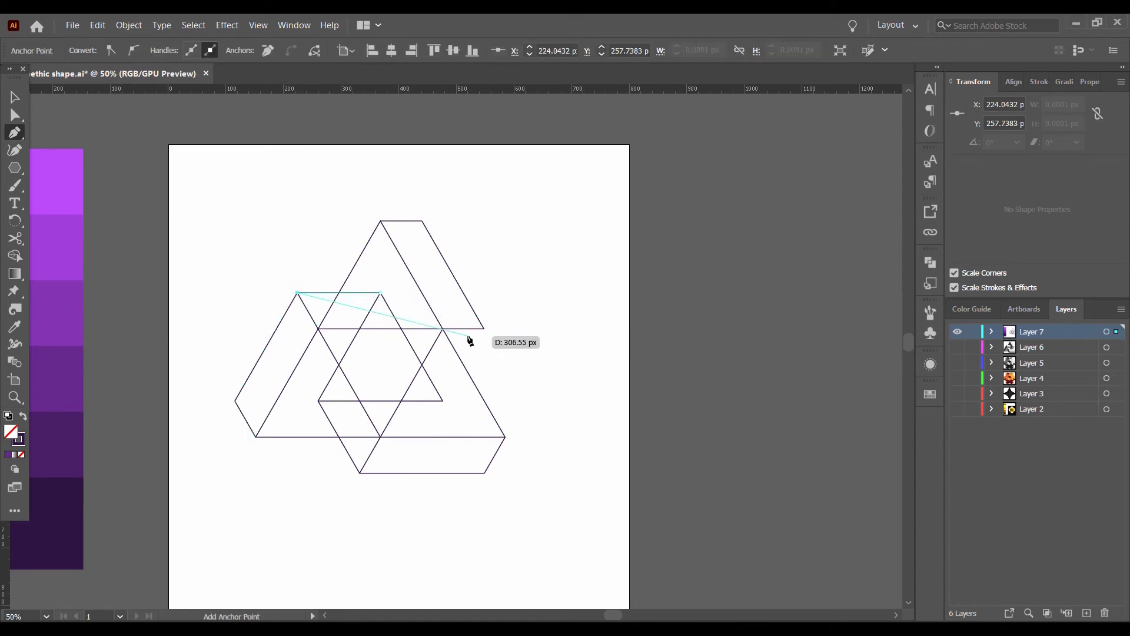
key("Escape")
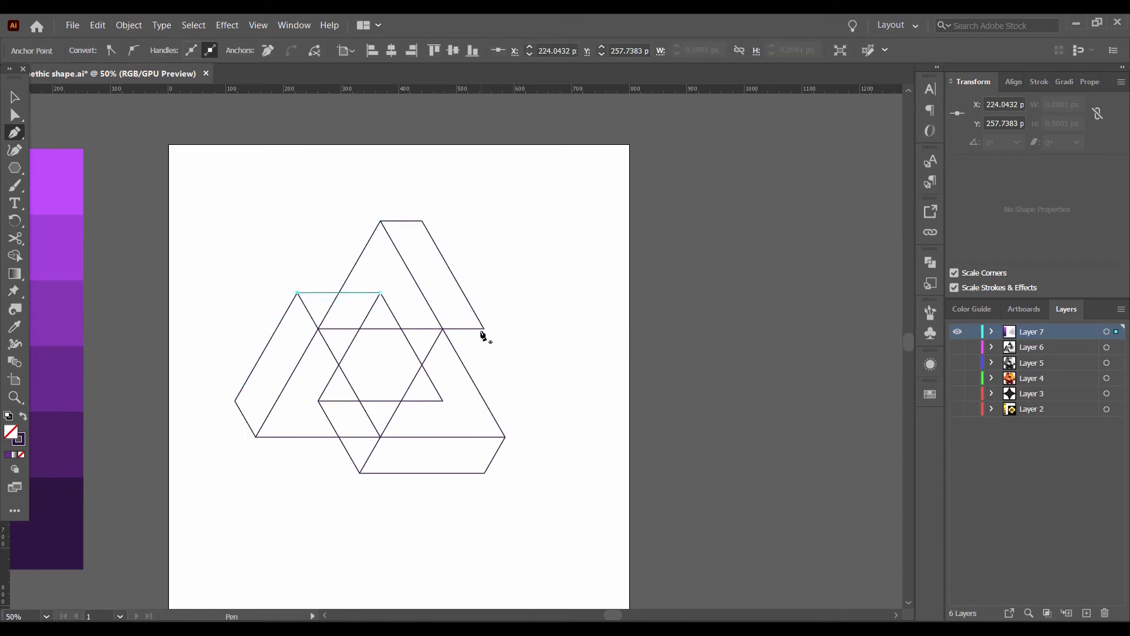
left_click(483, 329)
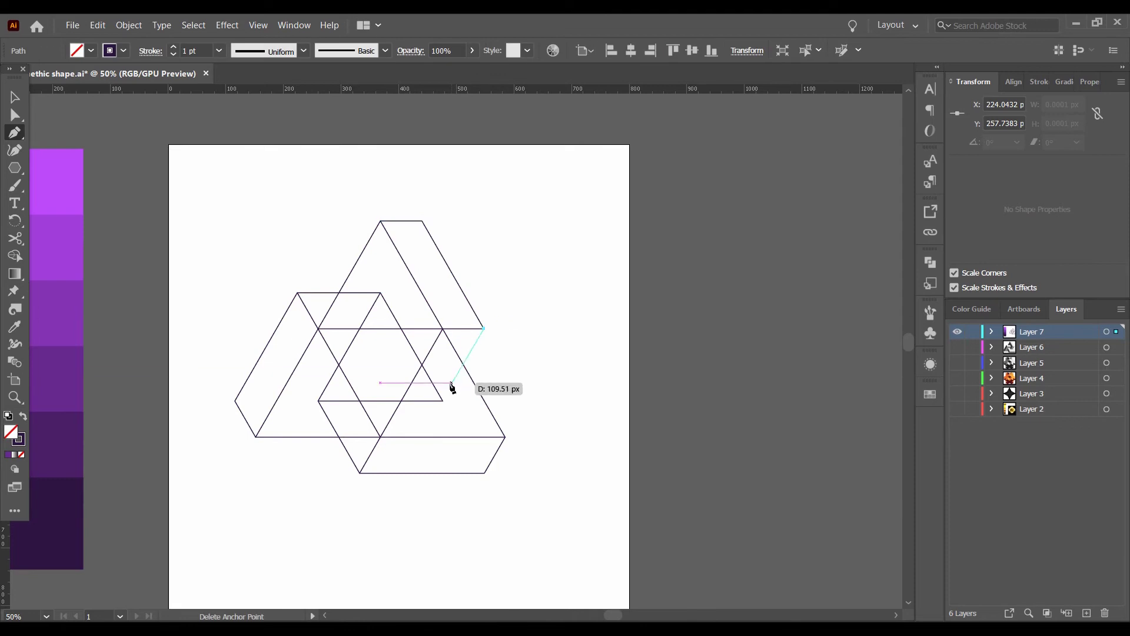
left_click(442, 401)
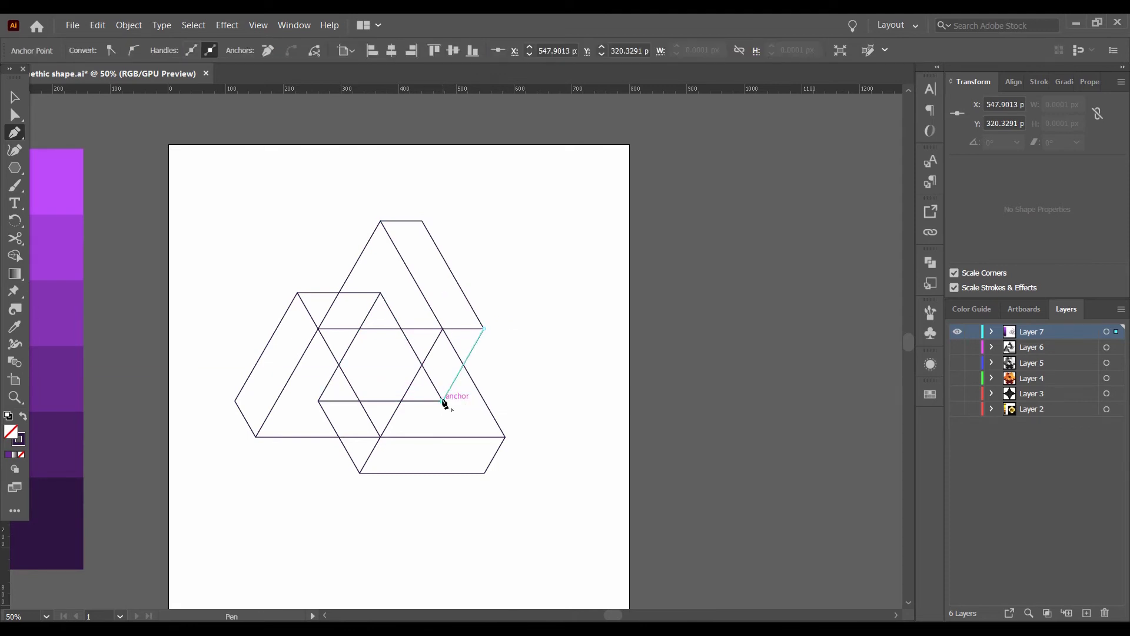
key("Escape")
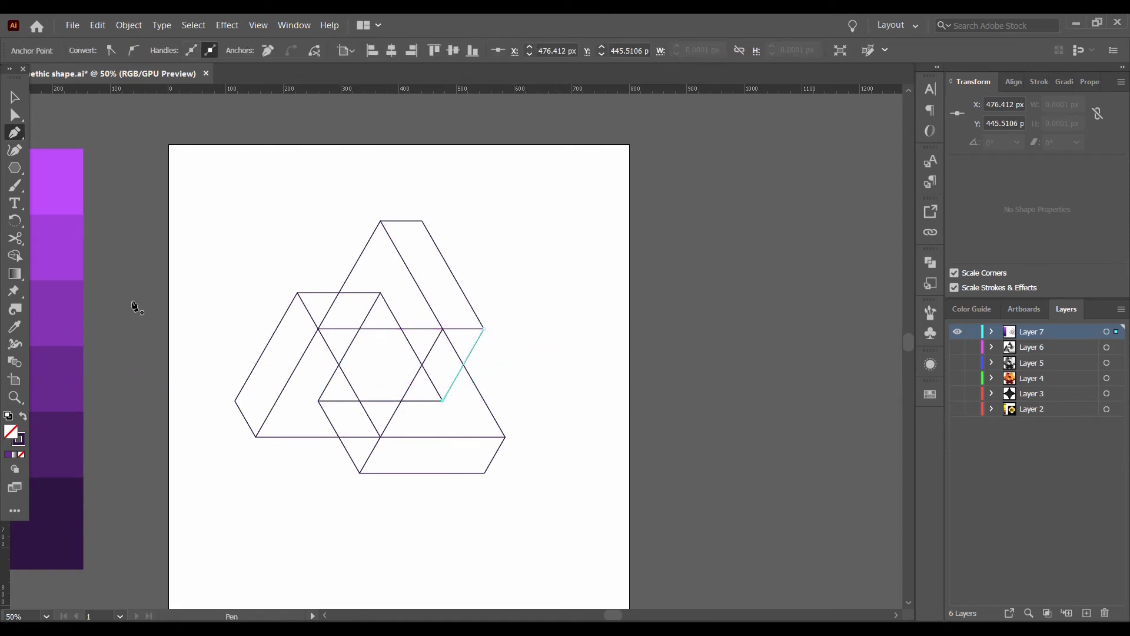
Draw two crossing diagonal Pen lines joining the upper and lower intersections of the central triangle.
key("v")
left_click(538, 319)
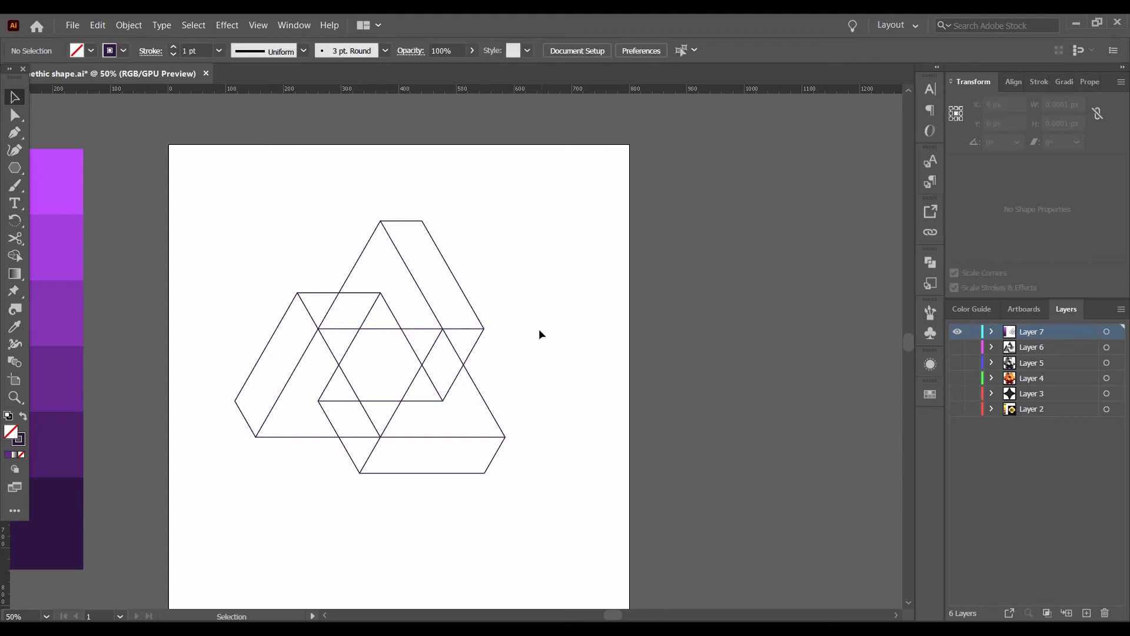
scroll(412, 376, "up", 2)
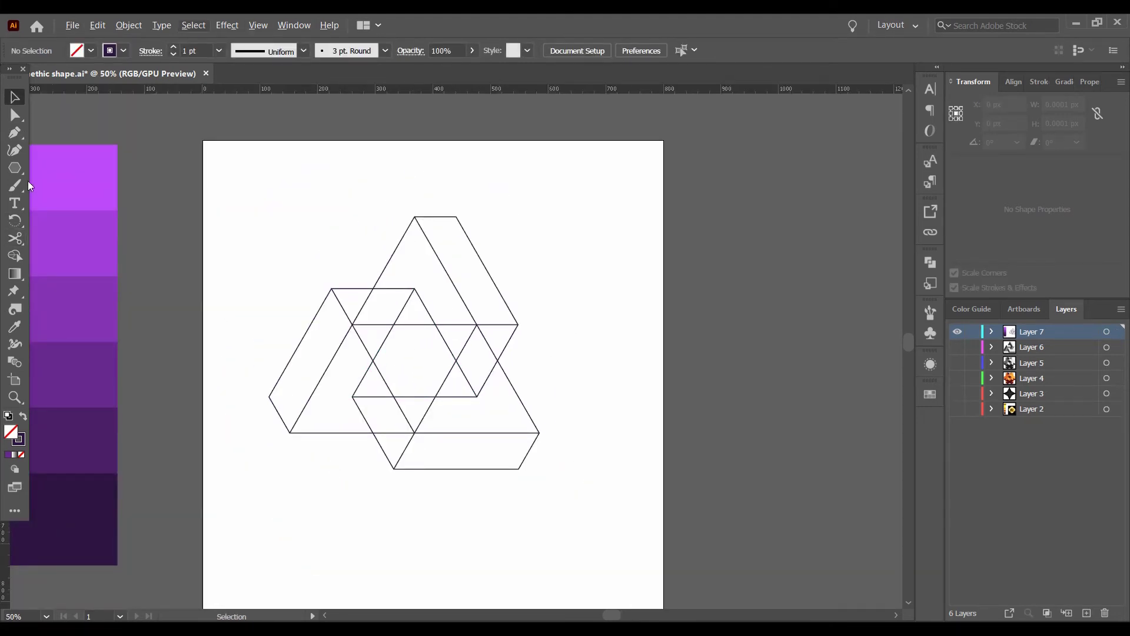
key("p")
scroll(405, 335, "up", 1)
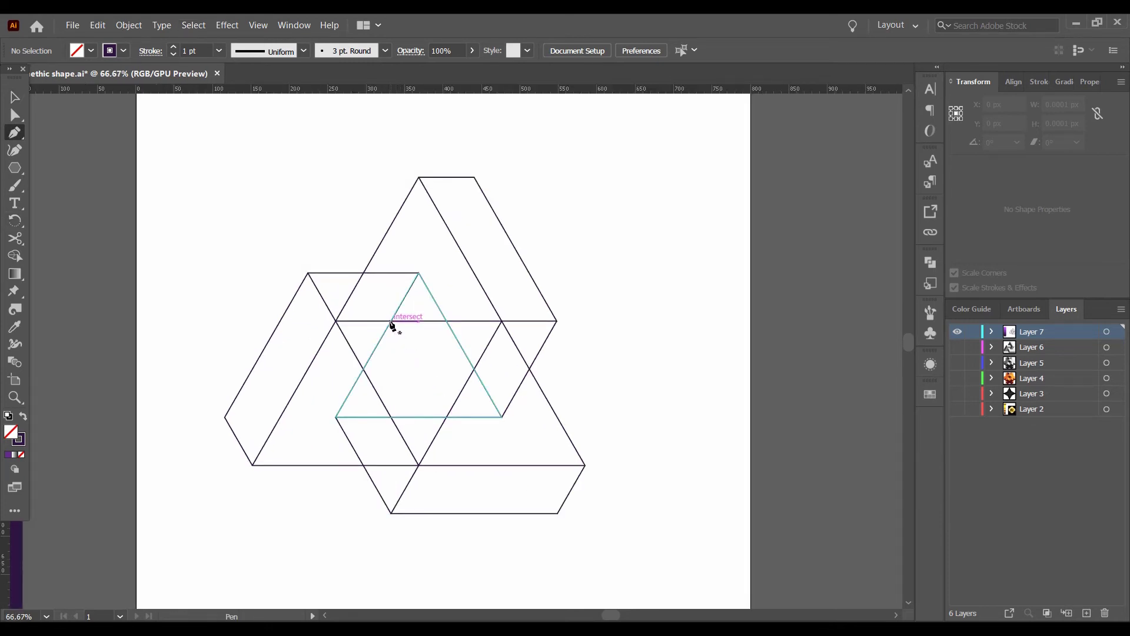
left_click(390, 322)
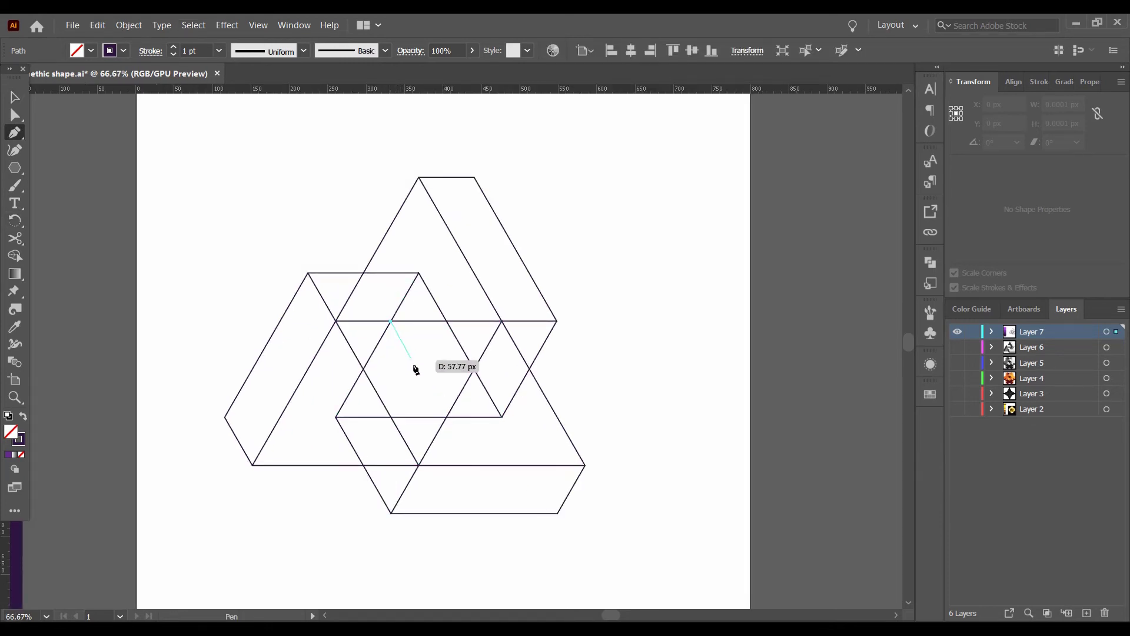
left_click(445, 417)
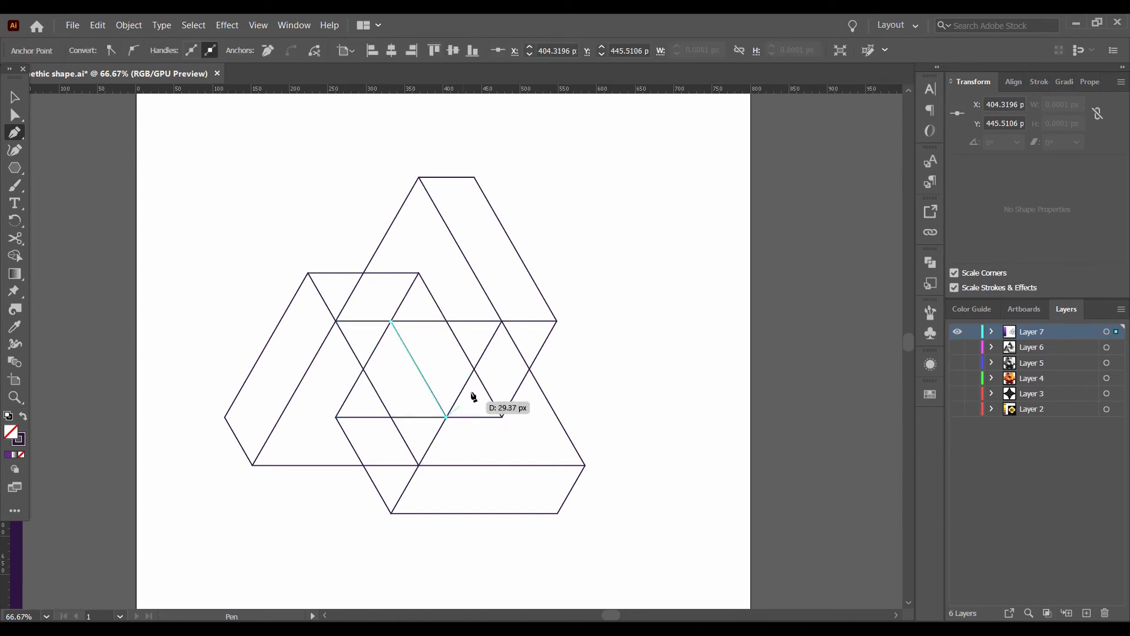
left_click(446, 321)
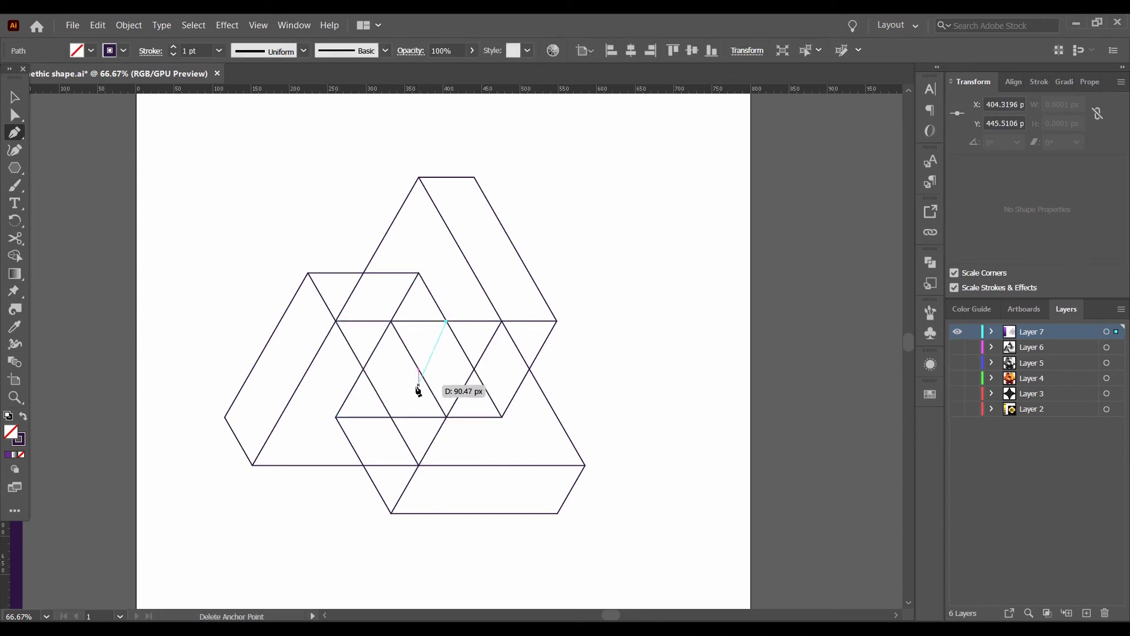
left_click(392, 418)
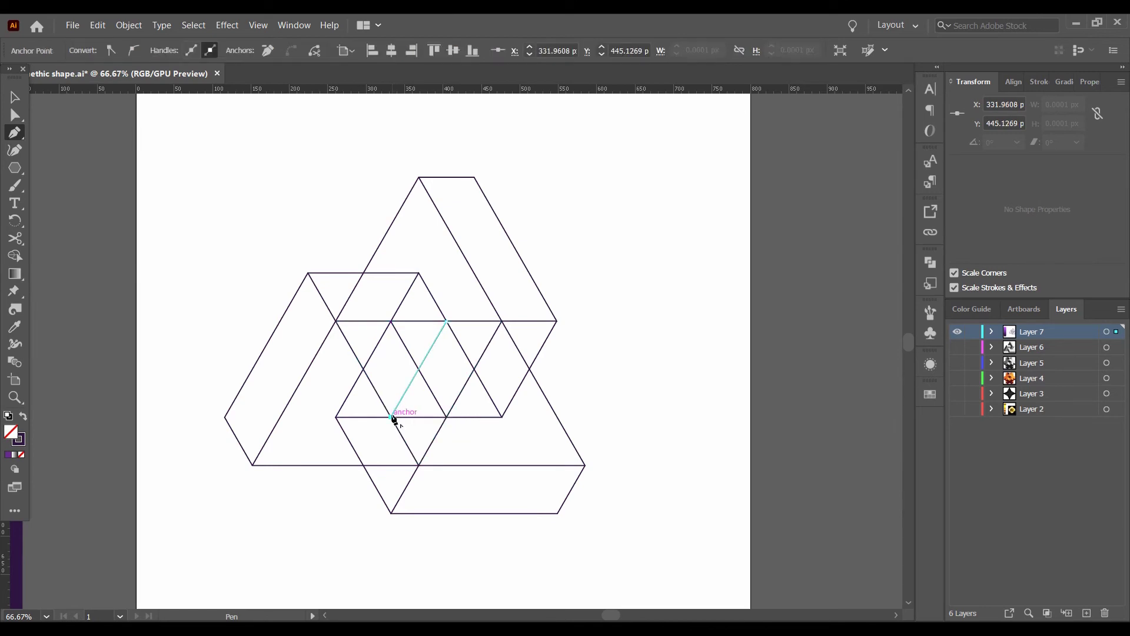
Add a horizontal Pen line joining the right and left intersections.
left_click(363, 369)
key("Escape")
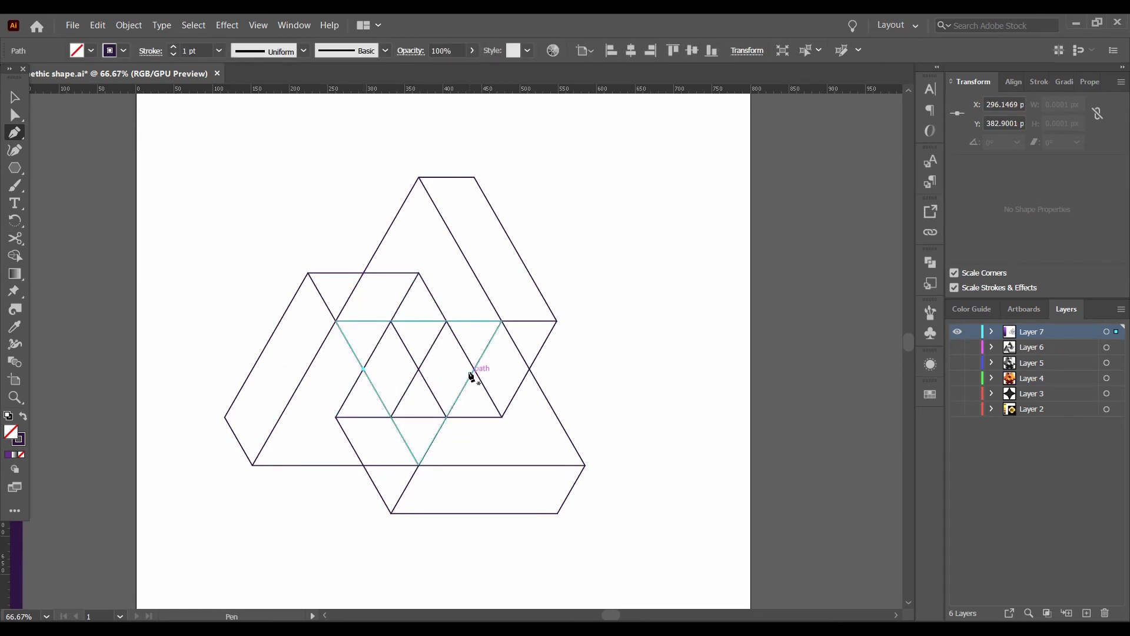
key("ctrl+shift+a")
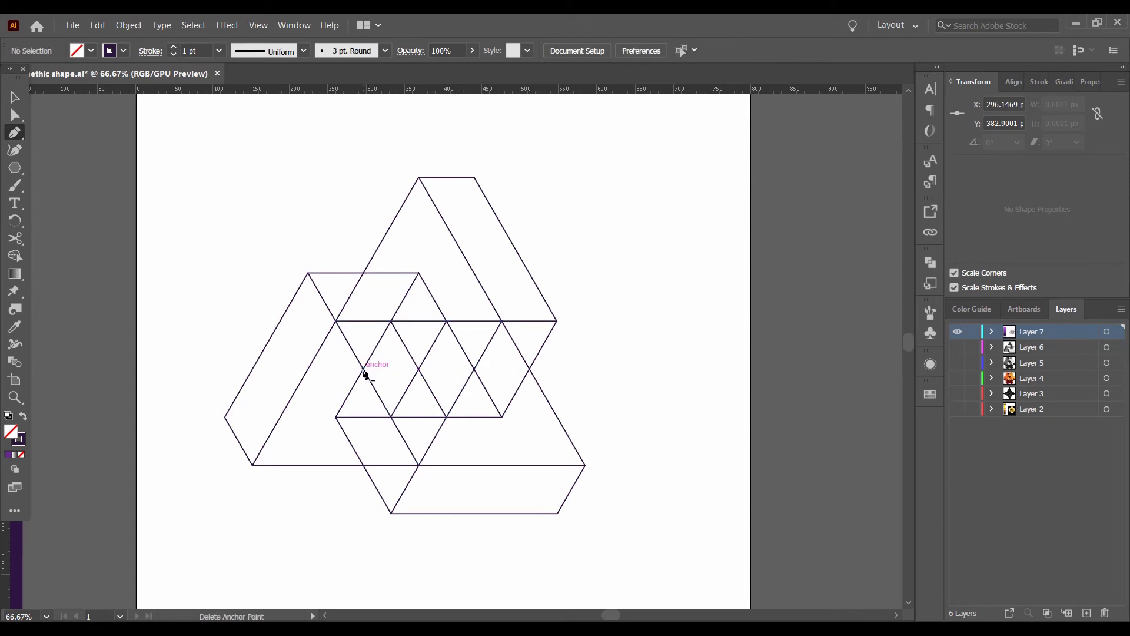
left_click(474, 369)
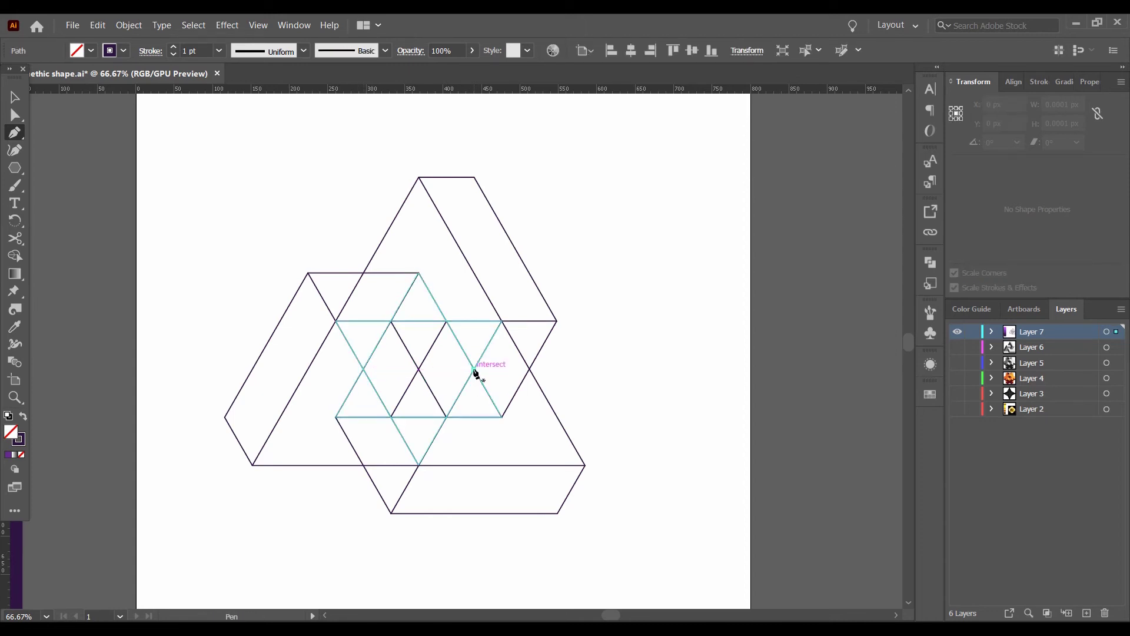
left_click(365, 369)
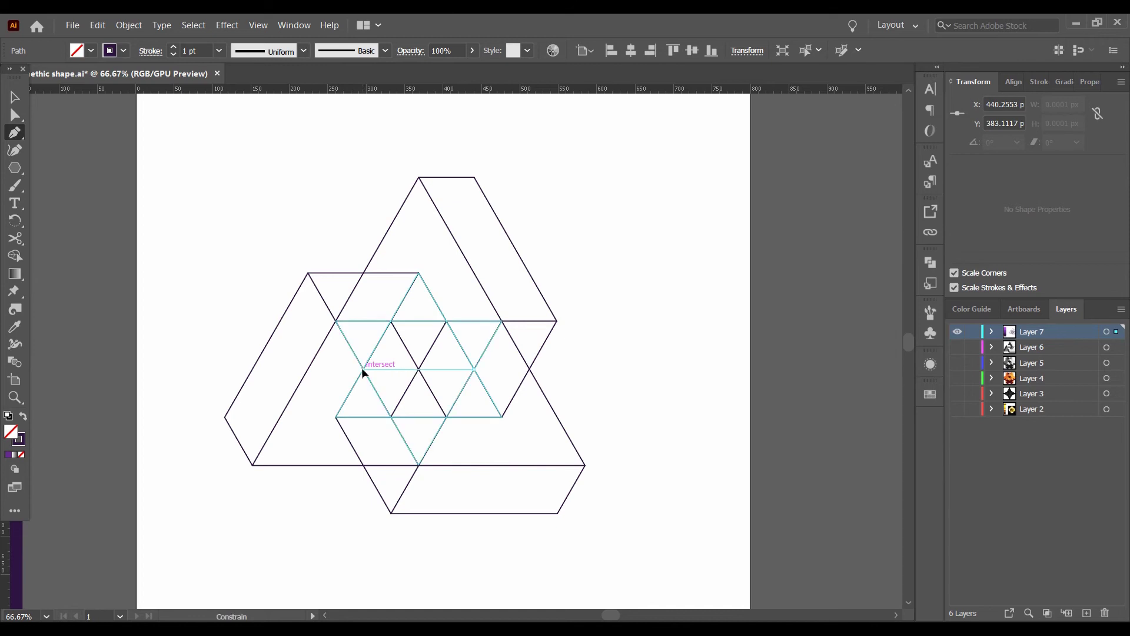
Select all paths and try Shape Builder merges, undoing the wrong one.
key("v")
left_click(633, 372)
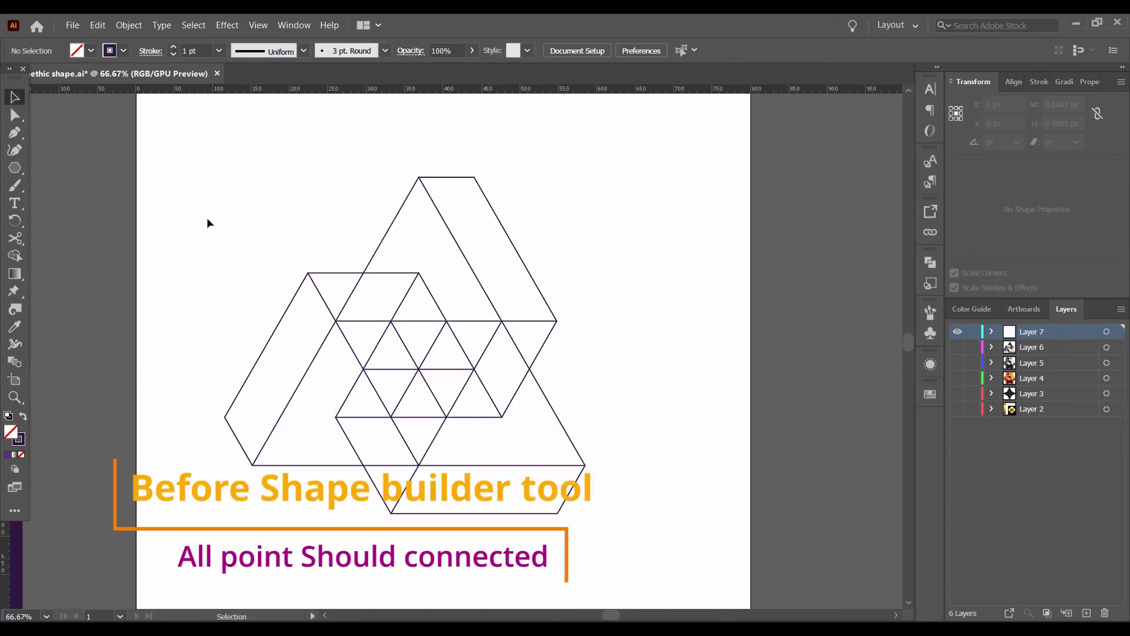
left_click_drag(206, 215, 608, 533)
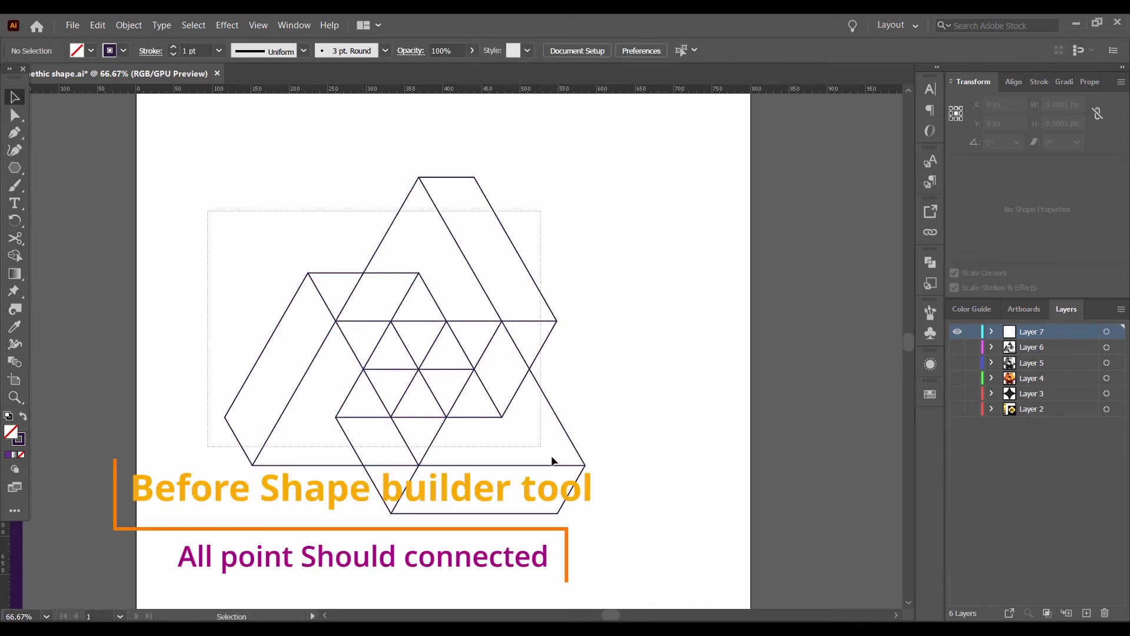
left_click(16, 257)
left_click(474, 223)
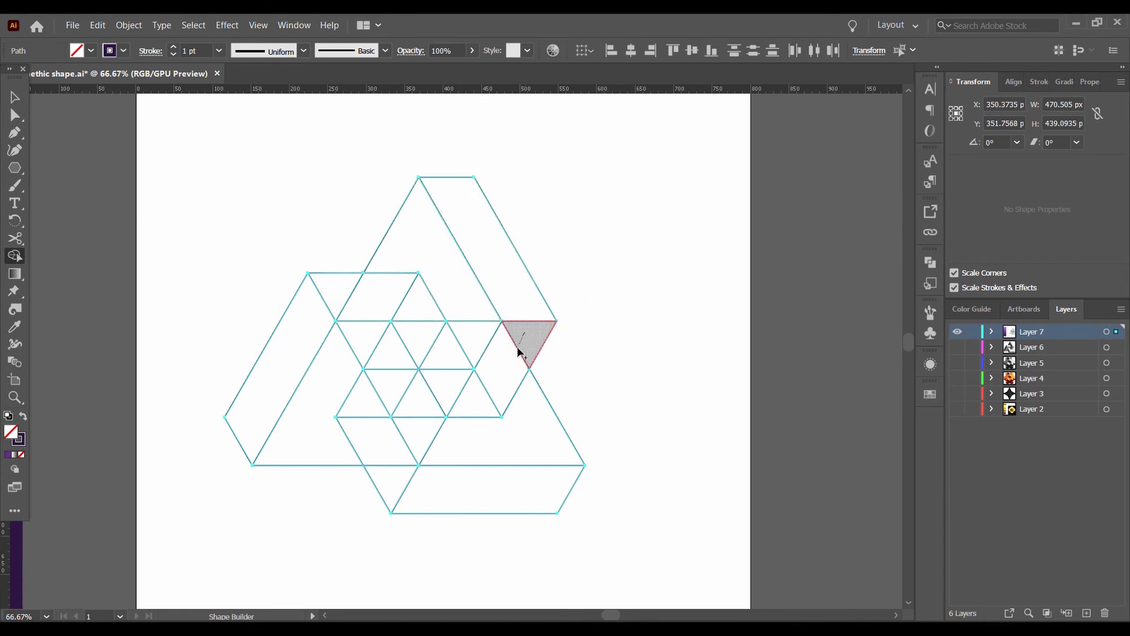
key("ctrl+equal")
left_click_drag(580, 318, 560, 280)
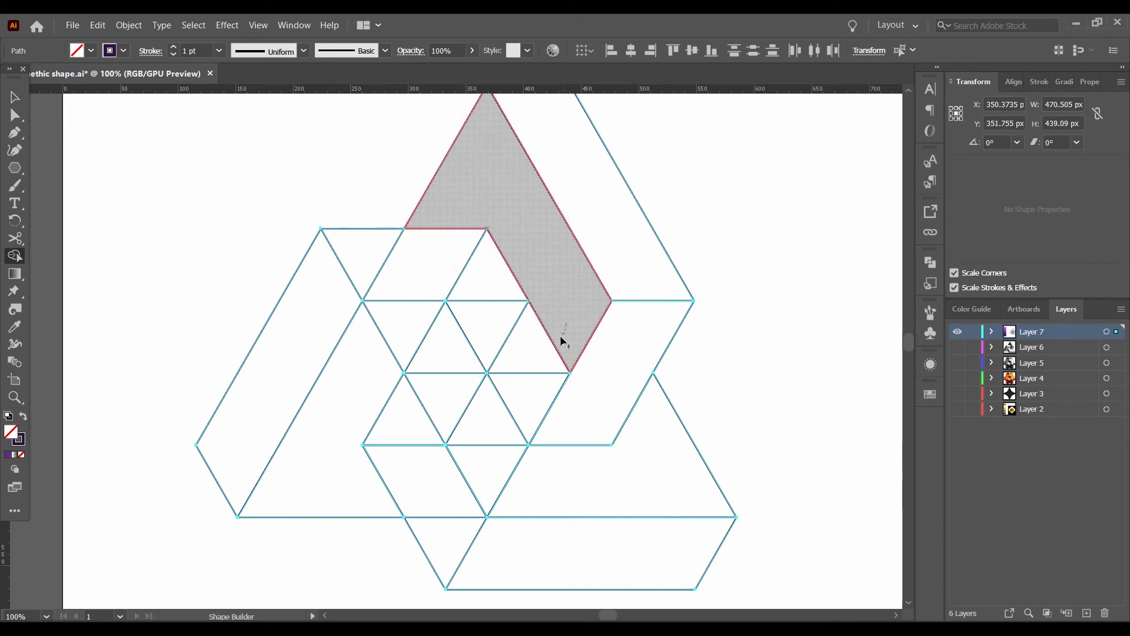
left_click_drag(561, 340, 641, 346)
key("ctrl+z")
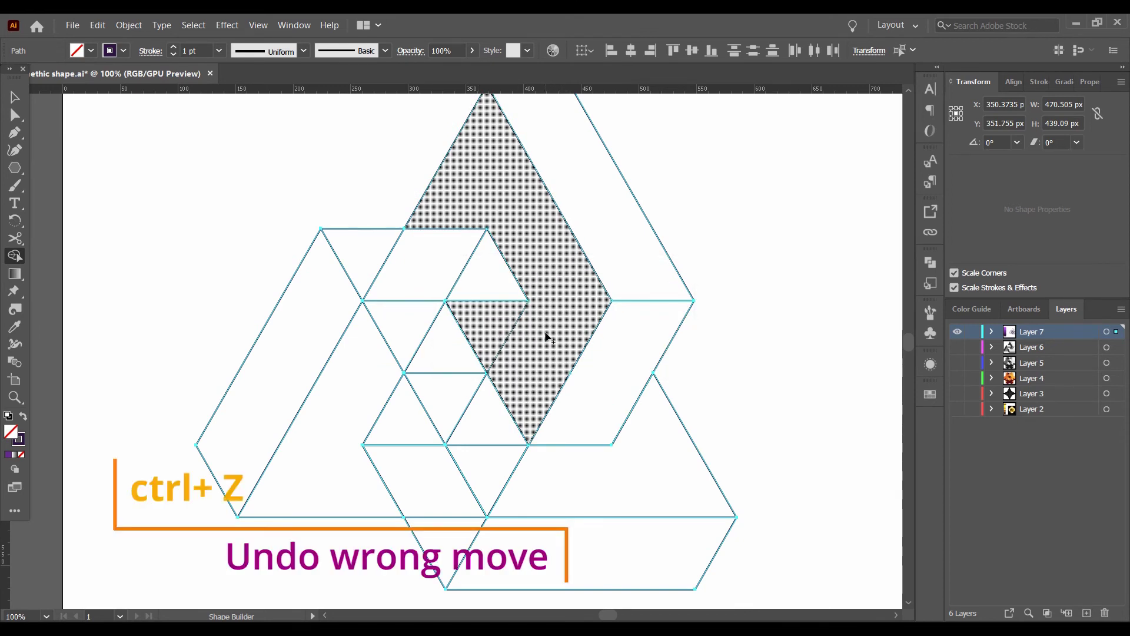
Switch to Outline view and zoom in on the corner where the lines meet.
scroll(517, 328, "up", 5)
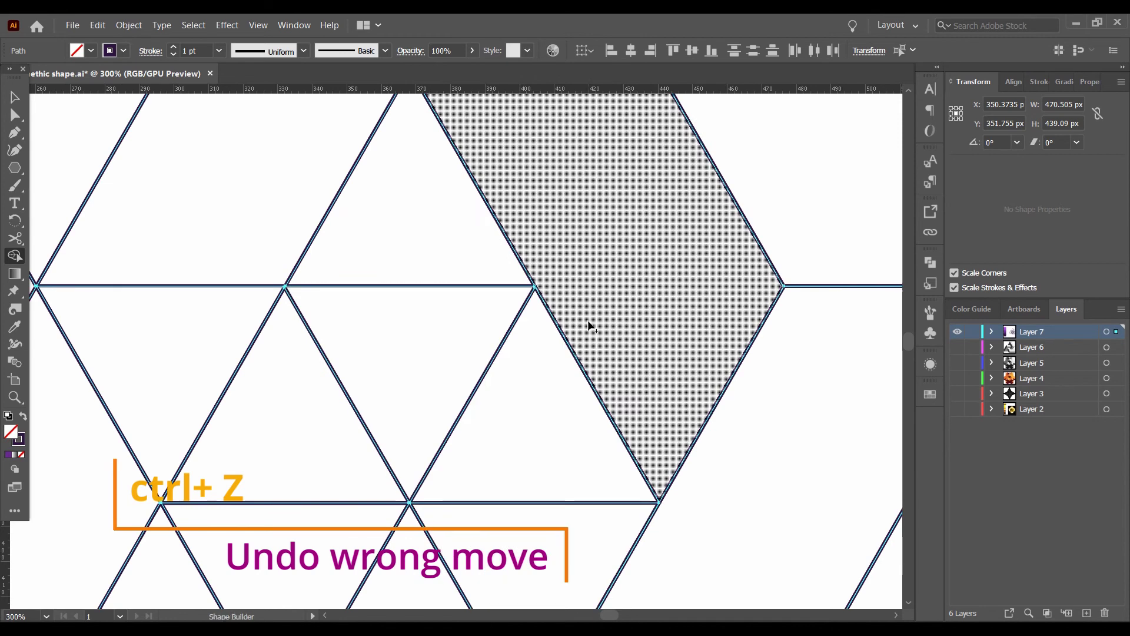
scroll(634, 261, "down", 2)
scroll(633, 264, "down", 1)
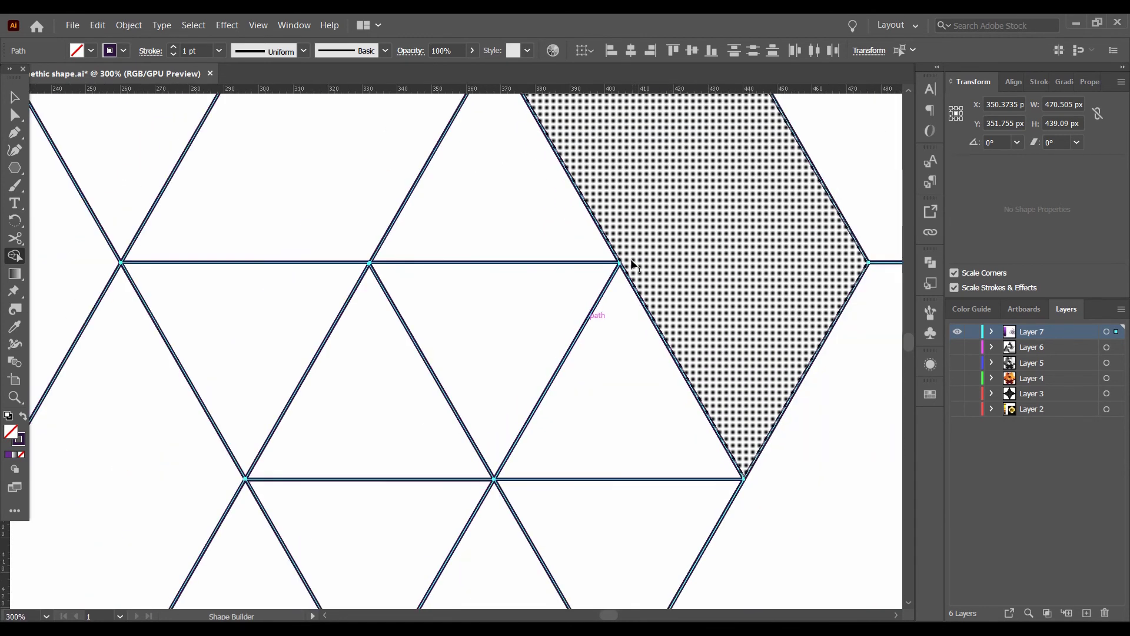
key("ctrl+y")
scroll(631, 267, "up", 4)
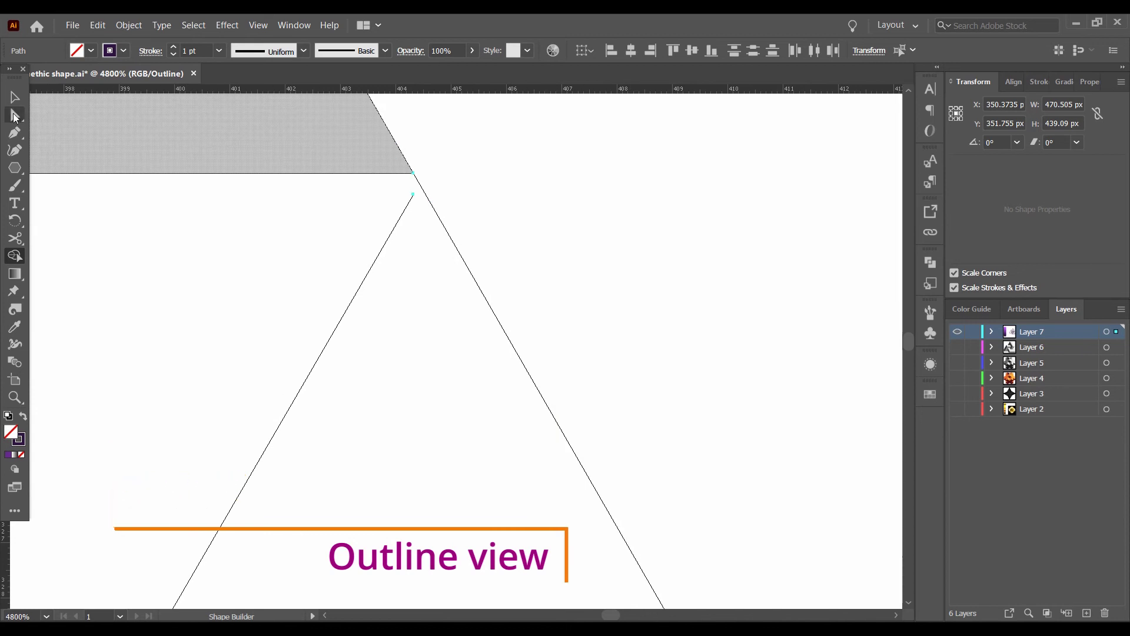
Drag the stray line-end anchor up onto the corner with Direct Selection.
left_click(14, 114)
scroll(647, 265, "up", 4)
left_click_drag(412, 193, 416, 174)
scroll(520, 202, "down", 5)
scroll(533, 199, "down", 6)
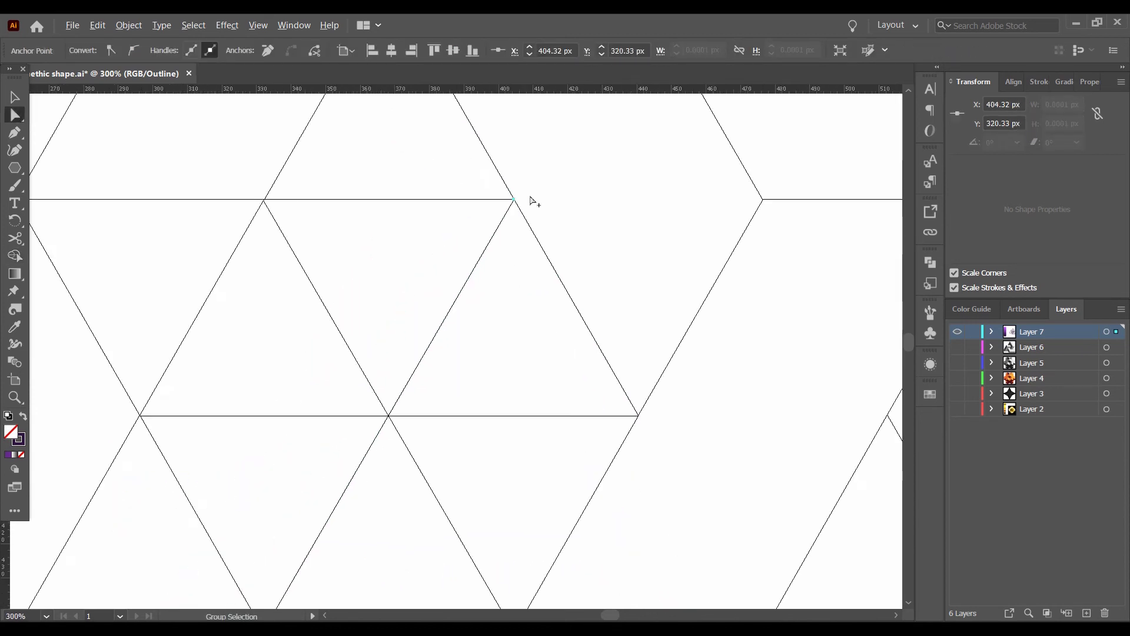
scroll(533, 200, "down", 1)
scroll(459, 301, "down", 1)
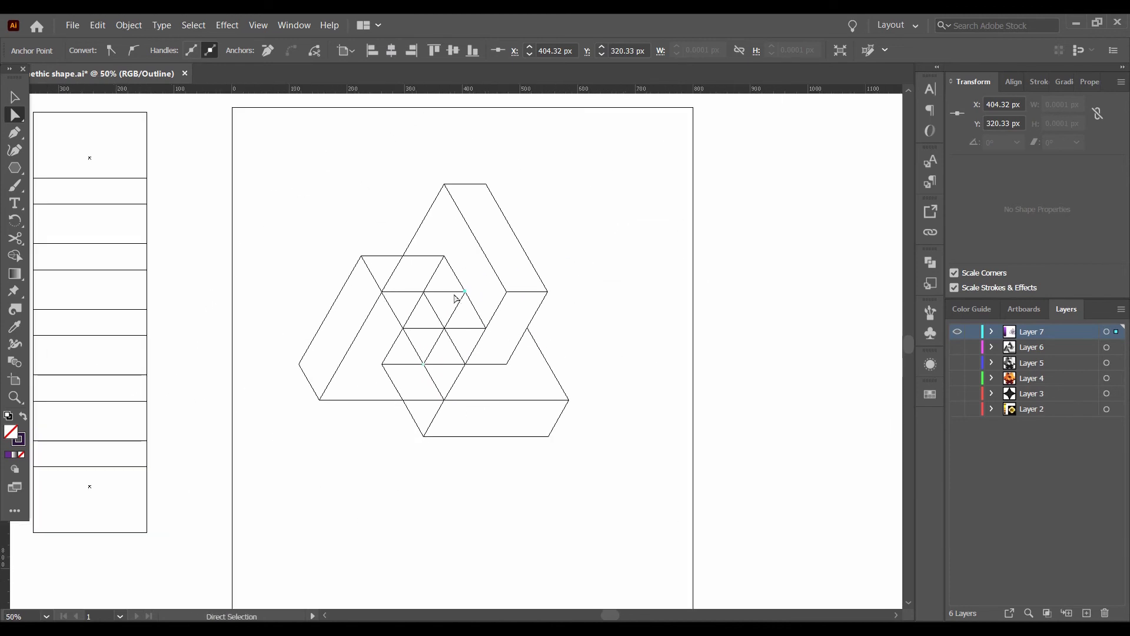
Marquee-select the whole triangle grid and return to Preview view.
left_click(16, 97)
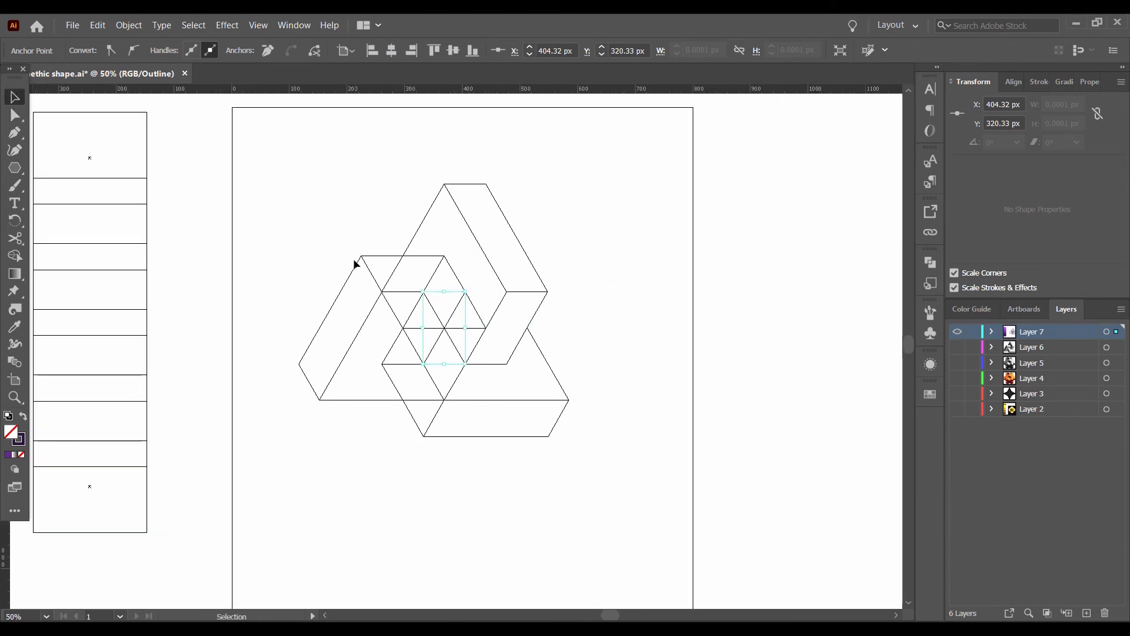
left_click_drag(310, 210, 573, 461)
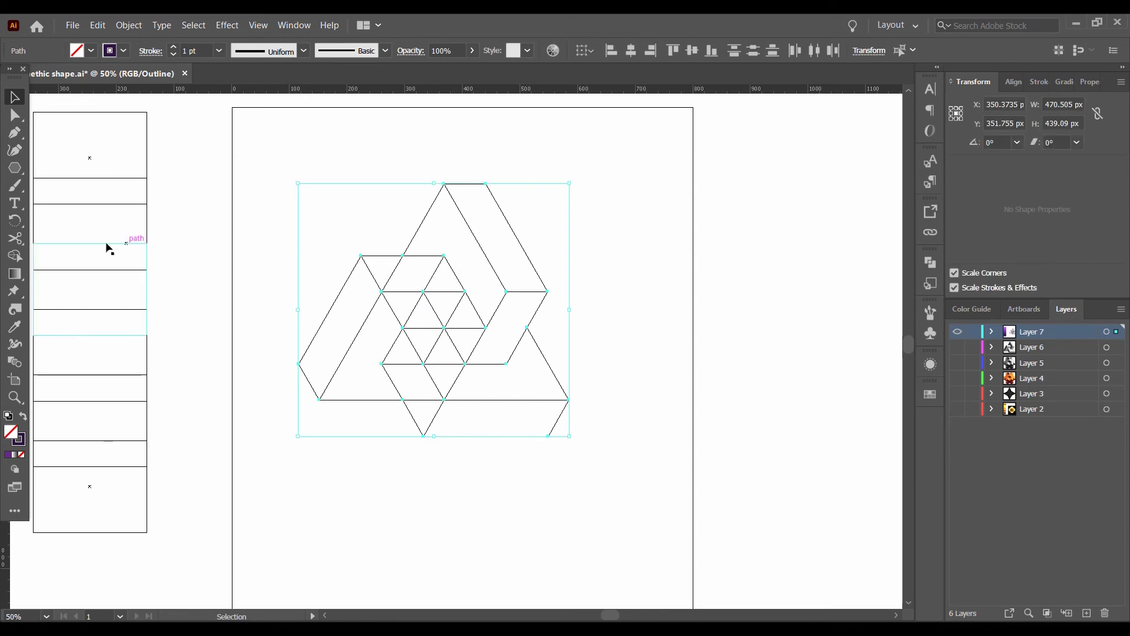
key("ctrl+shift+b")
key("ctrl+y")
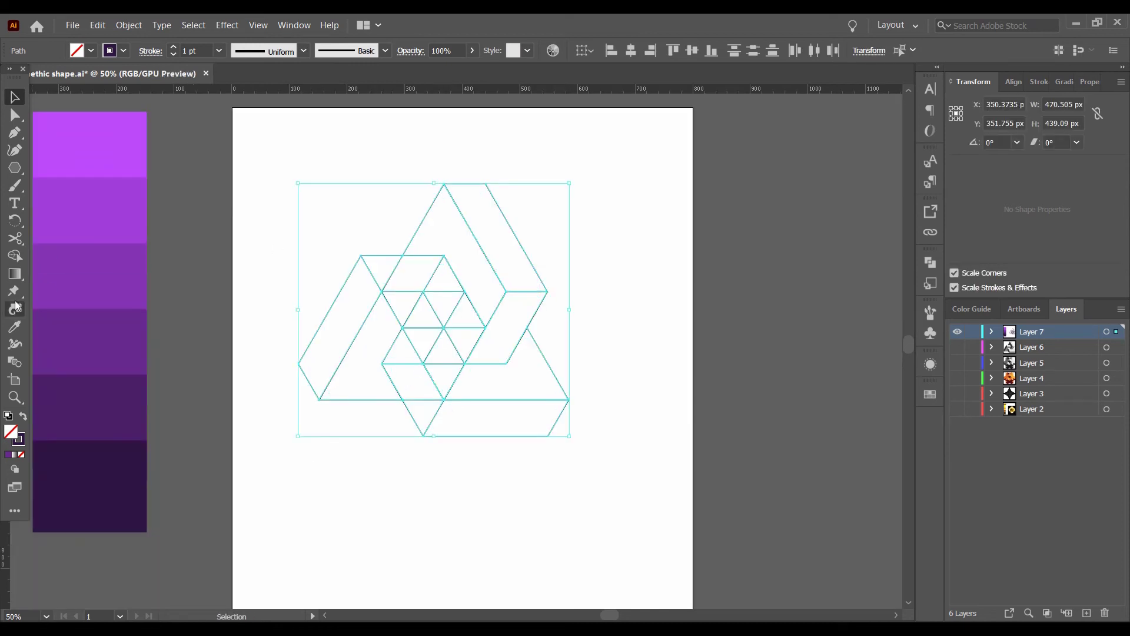
Merge the upper, lower-left, lower-right and central grid pieces into bar faces with Shape Builder.
left_click(15, 256)
scroll(477, 300, "up", 2)
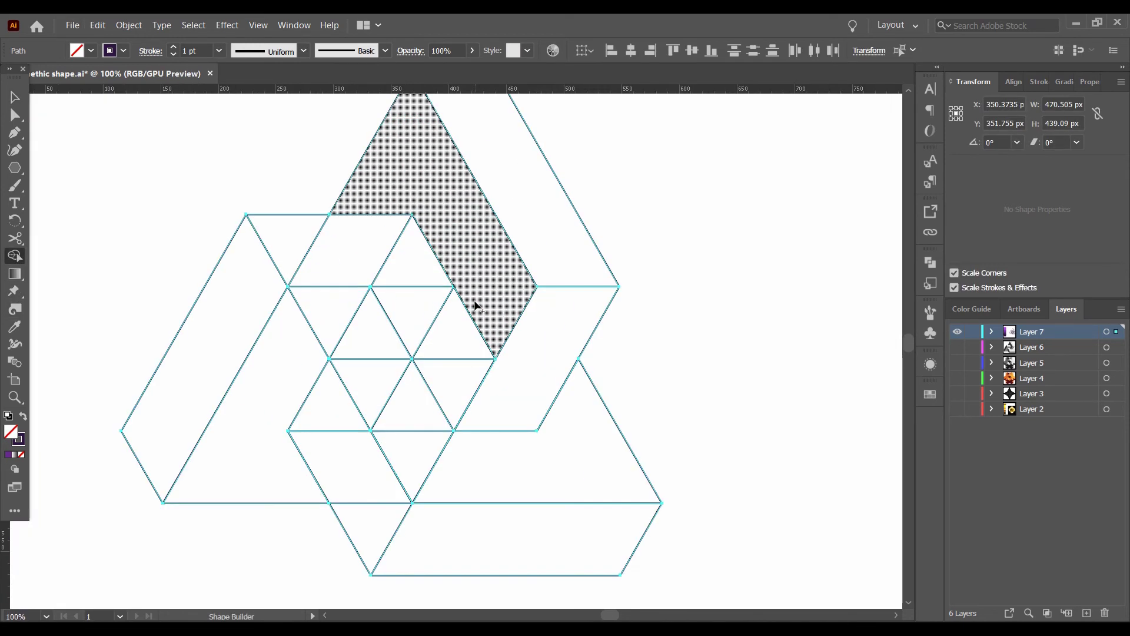
left_click_drag(472, 303, 456, 379)
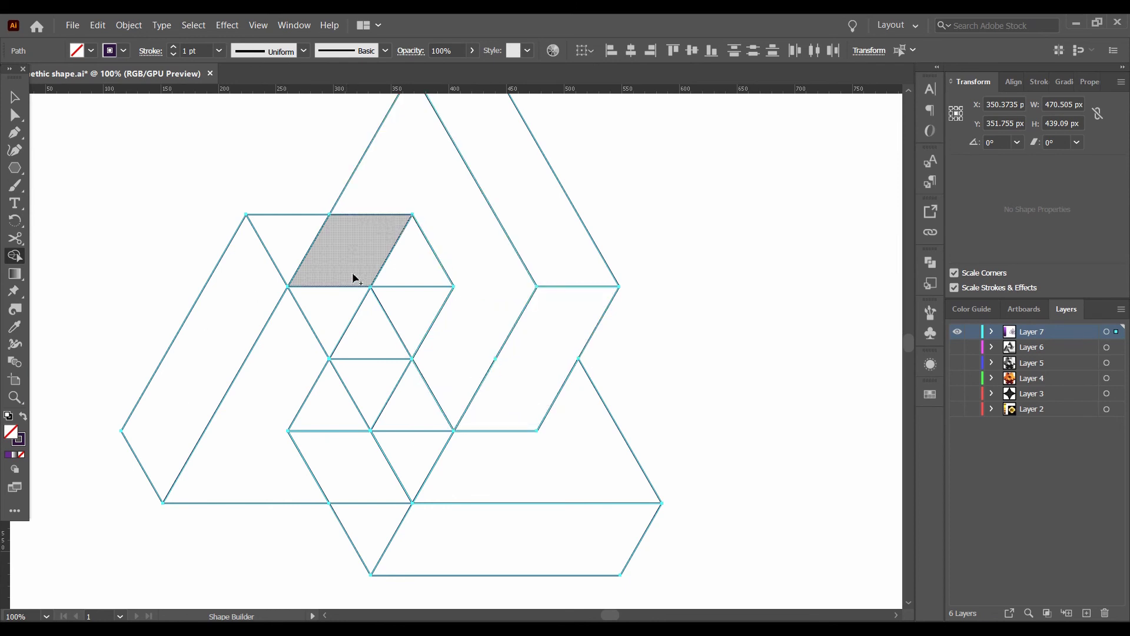
left_click_drag(406, 260, 299, 265)
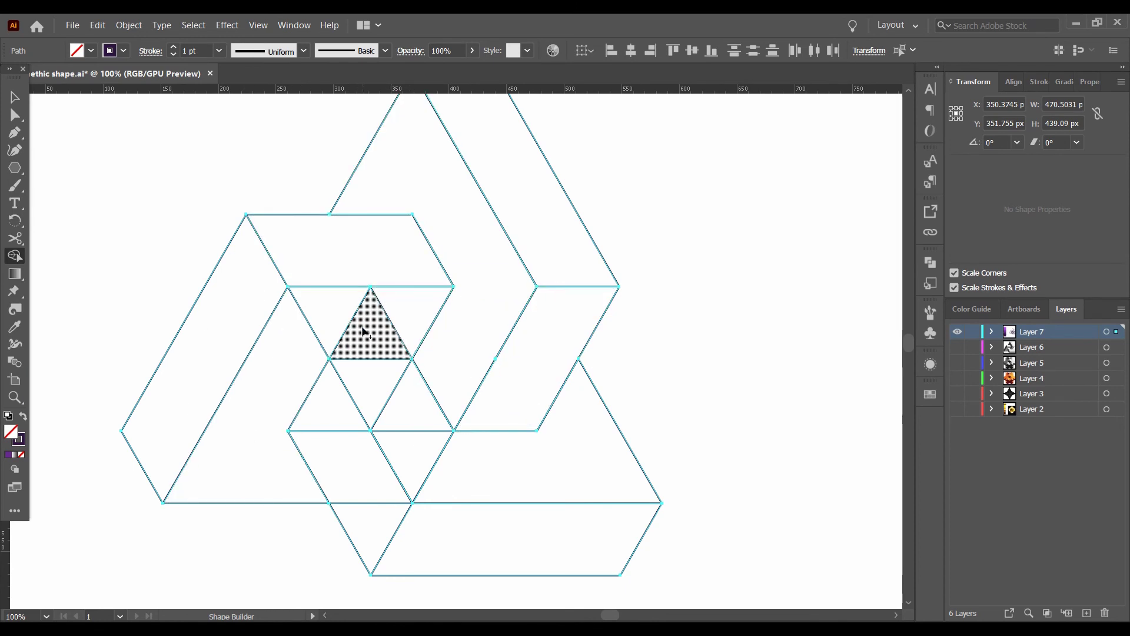
left_click_drag(398, 350, 379, 295)
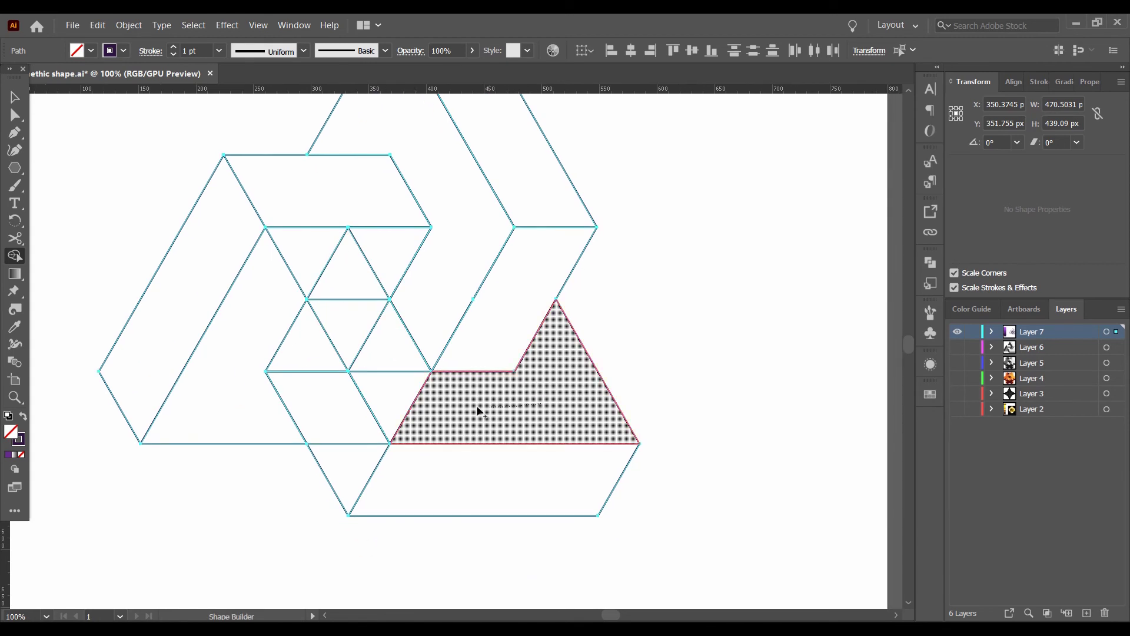
left_click_drag(477, 411, 404, 403)
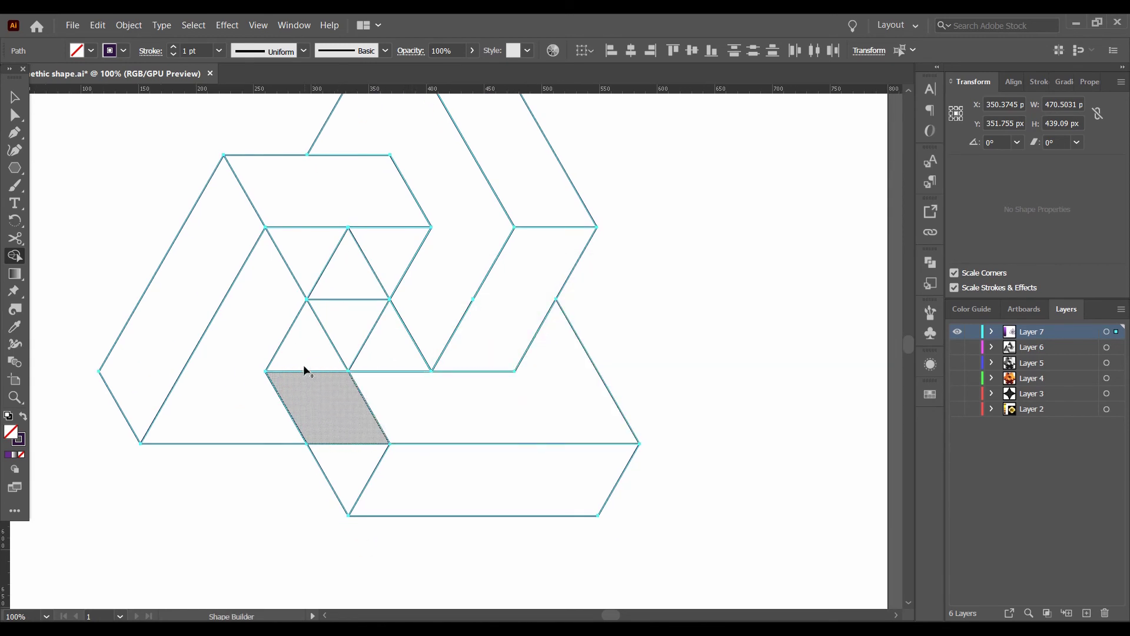
left_click_drag(305, 369, 360, 462)
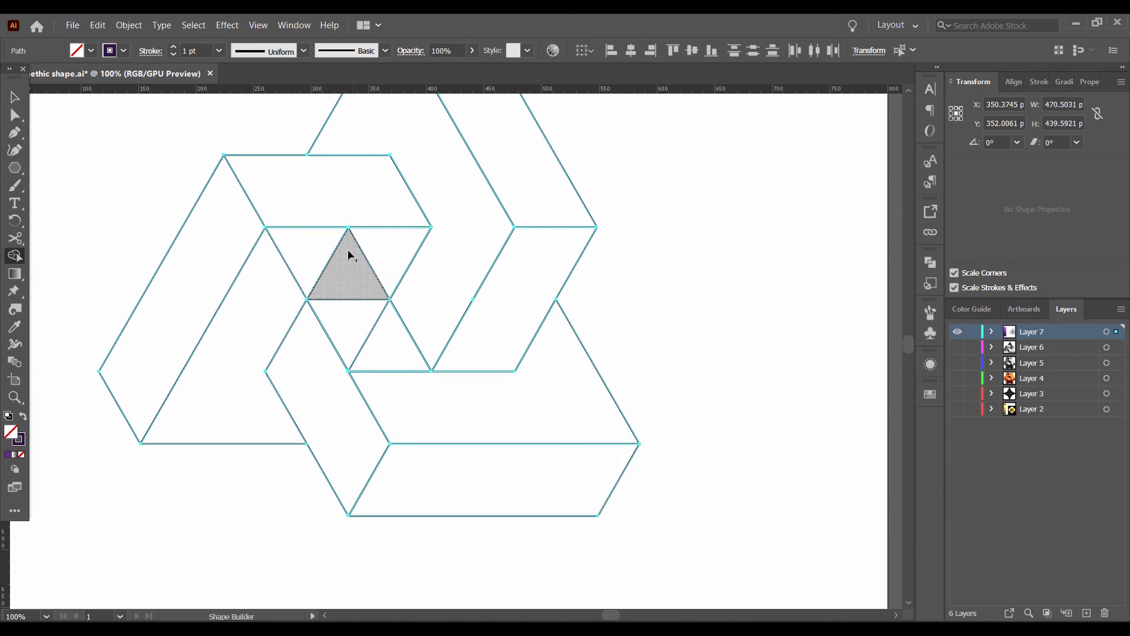
mouse_move(384, 252)
left_mouse_down()
mouse_move(276, 253)
mouse_move(362, 338)
mouse_move(378, 383)
mouse_move(421, 370)
left_mouse_up()
Zoom out, select the whole shape and merge the inner left pieces into one face.
key("ctrl+minus")
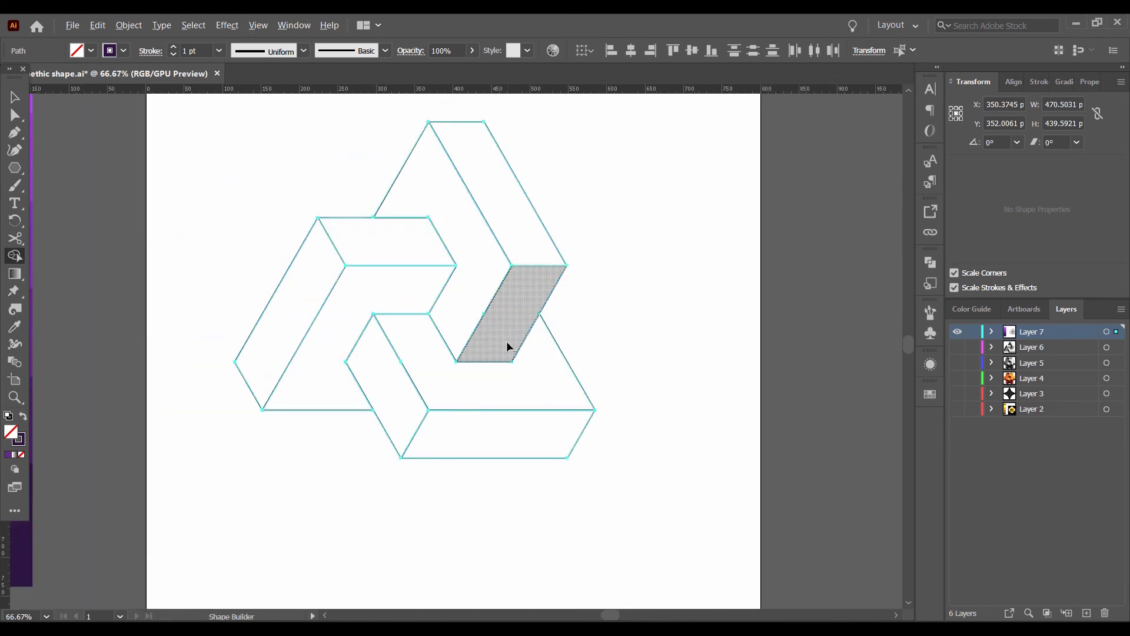
left_click(15, 98)
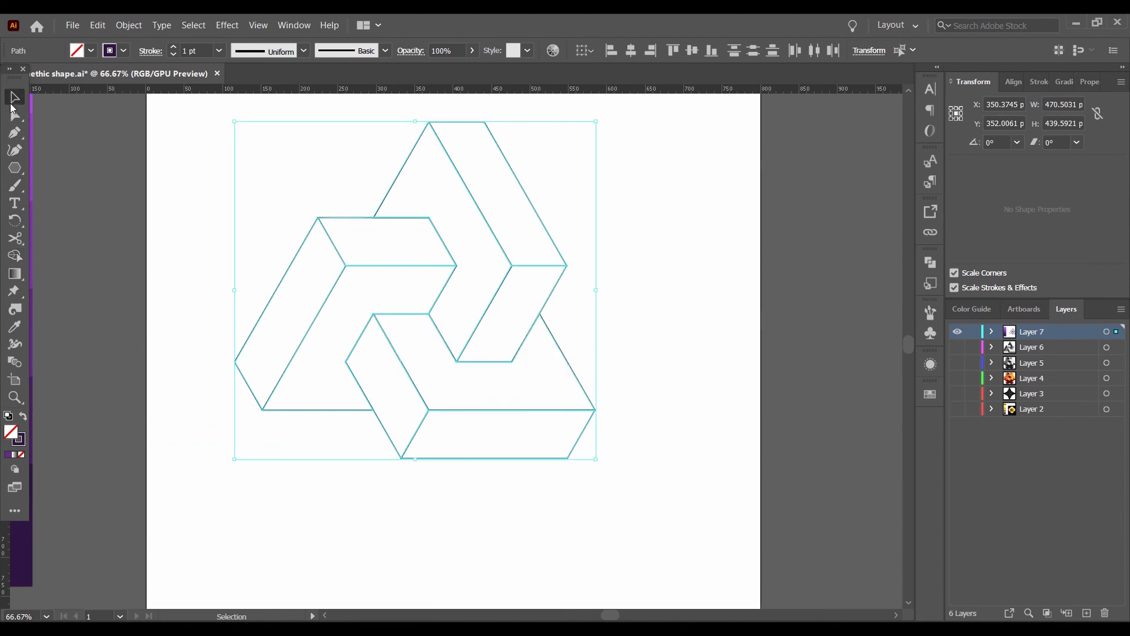
left_click(252, 191)
key("ctrl+minus")
key("a")
key("ctrl+a")
left_click(15, 260)
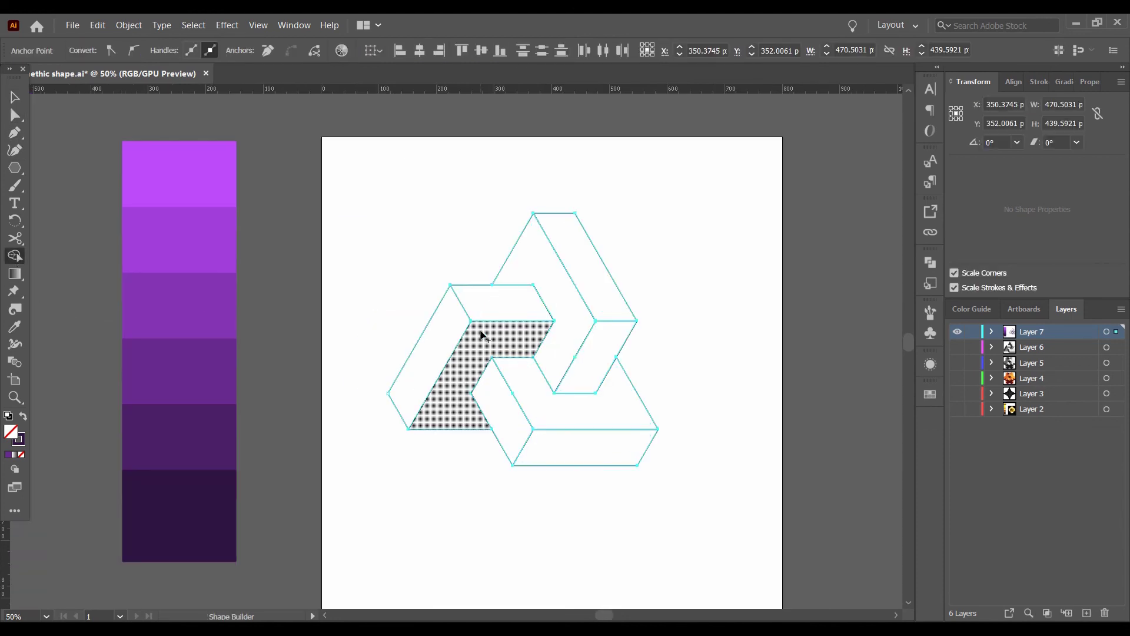
left_click(445, 324)
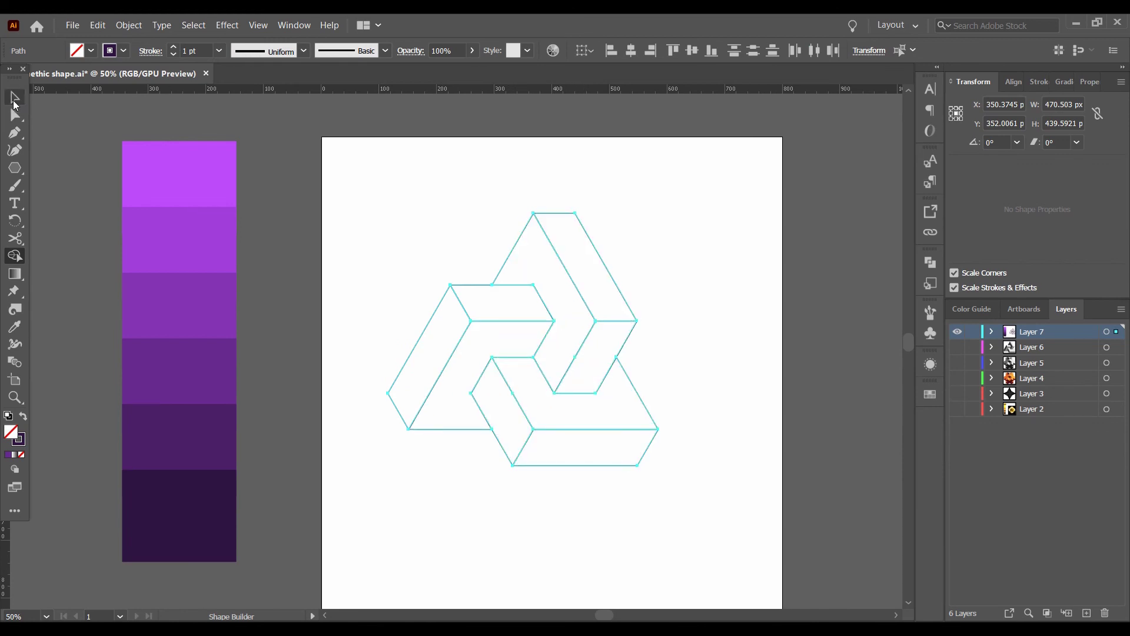
Fill the left outer, bottom-middle and top faces with the dark purple swatch.
left_click(14, 98)
left_click(410, 337)
left_click(424, 343)
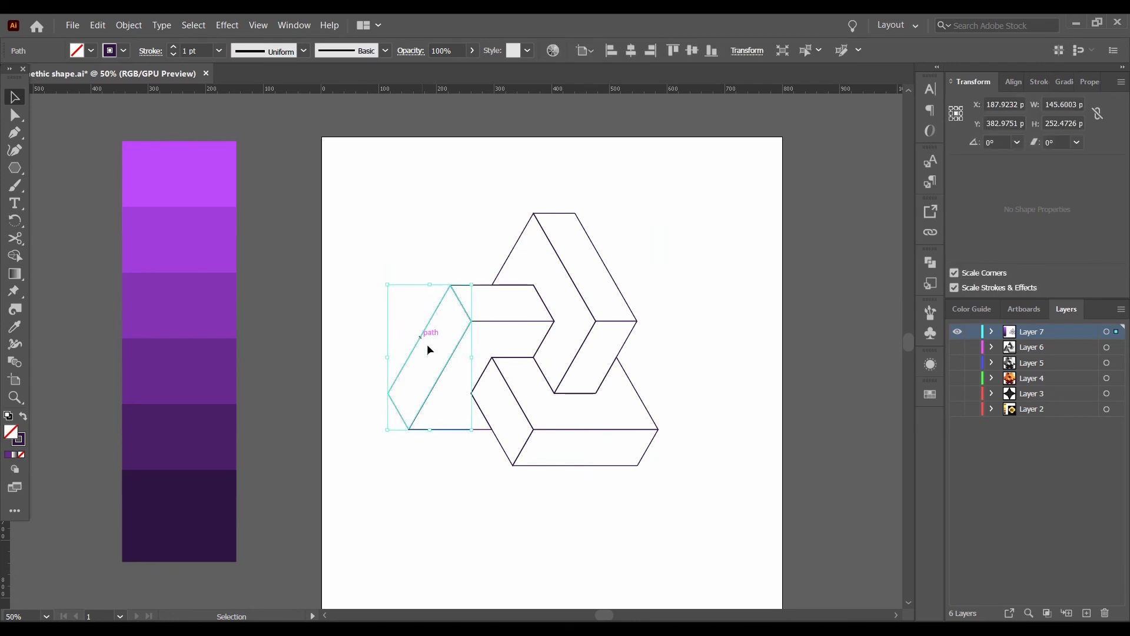
left_click(527, 444, "shift")
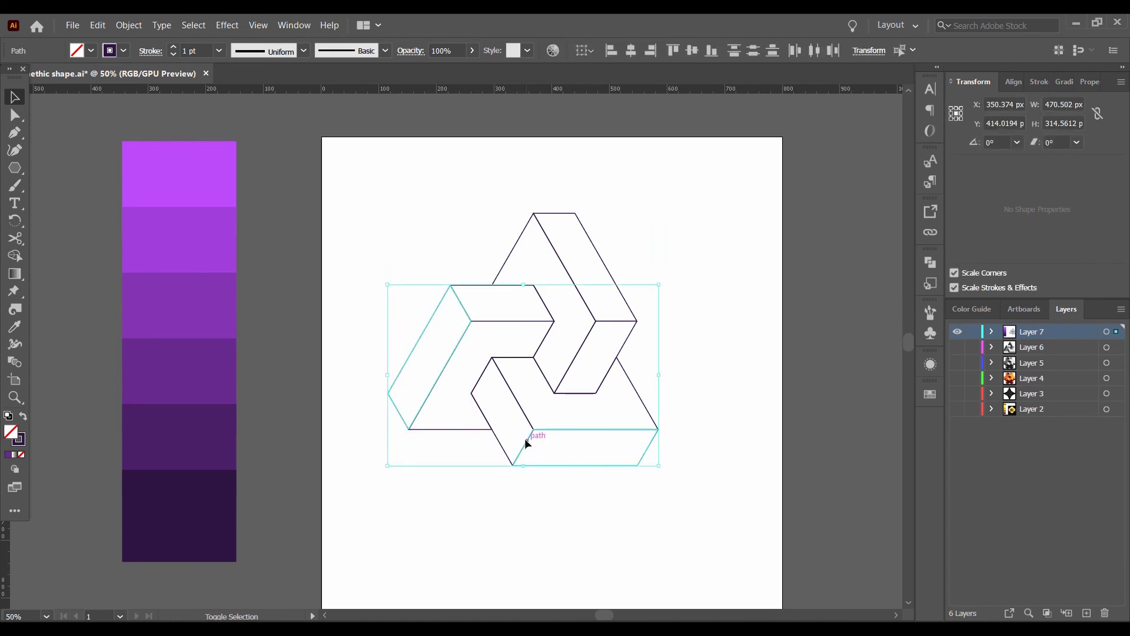
left_click(525, 438, "shift")
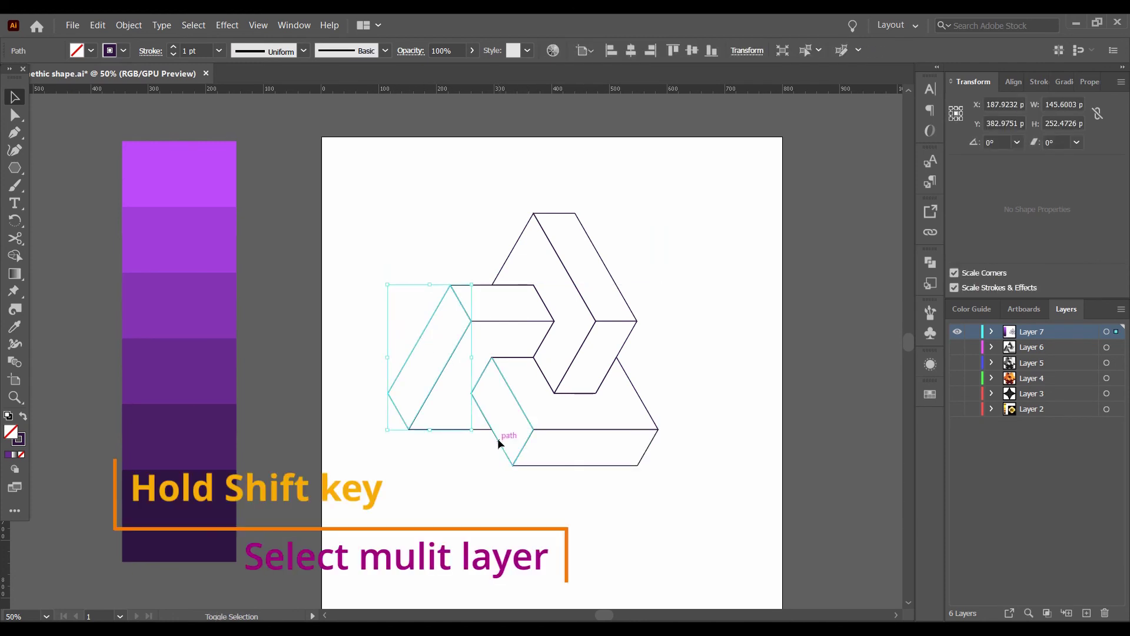
left_click(497, 438, "shift")
left_click(528, 251, "shift")
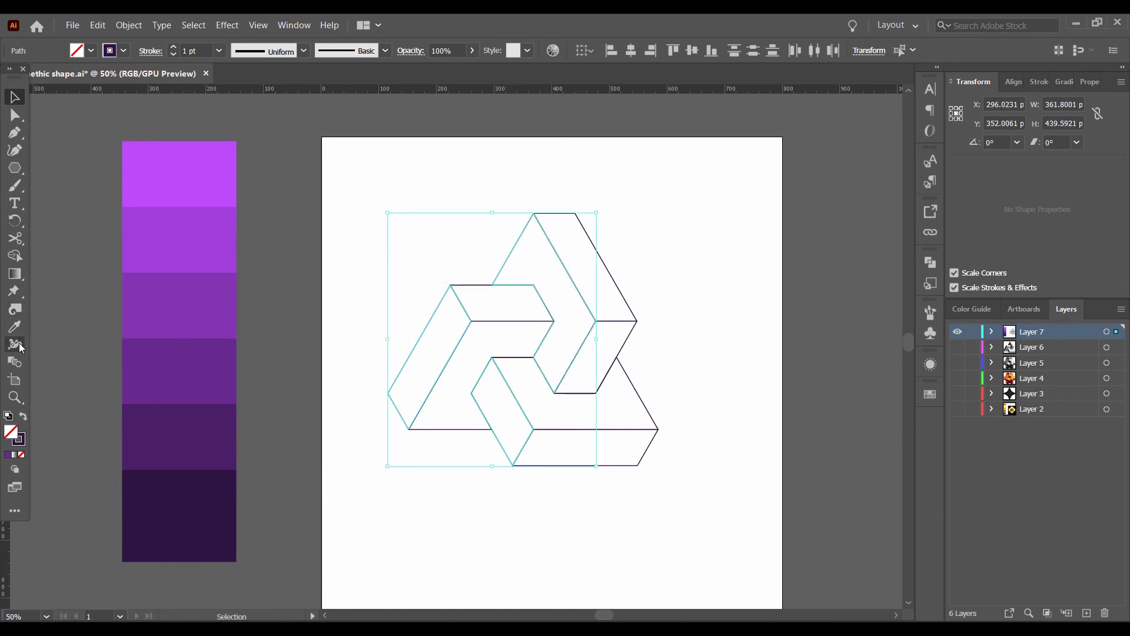
left_click(216, 474)
Fill the lower bar's bottom face and the left inner face with medium purple.
mouse_move(580, 486)
left_mouse_down()
mouse_move(591, 459)
mouse_move(459, 415)
left_mouse_up()
left_click(460, 412, "shift")
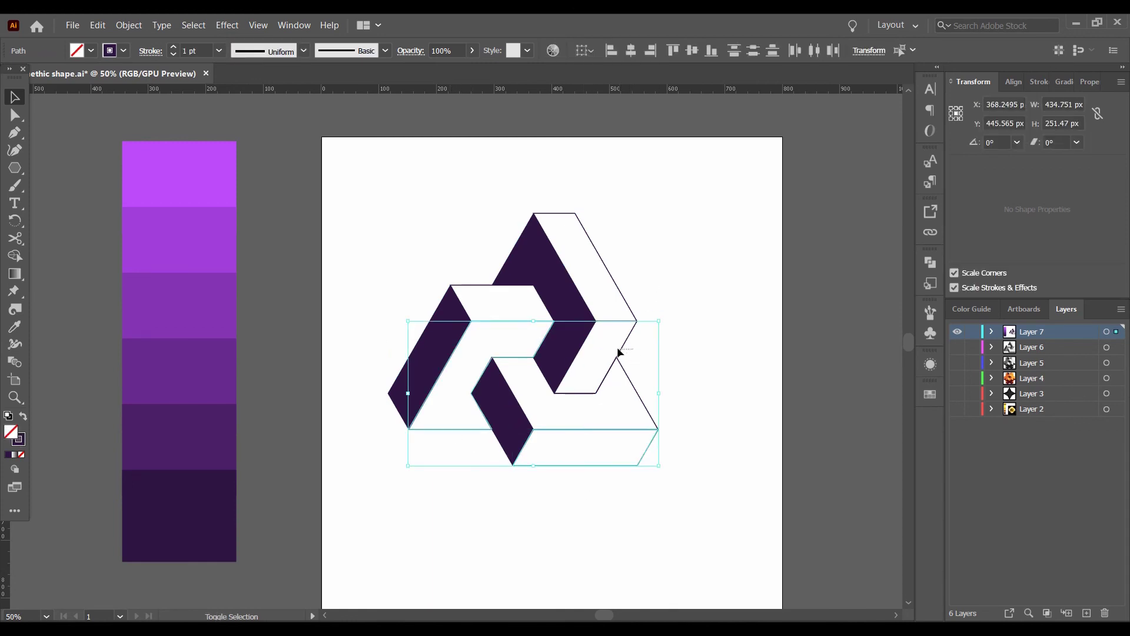
left_click(15, 346)
Fill the three white top faces with the bright purple swatch using the Eyedropper.
left_click(200, 370)
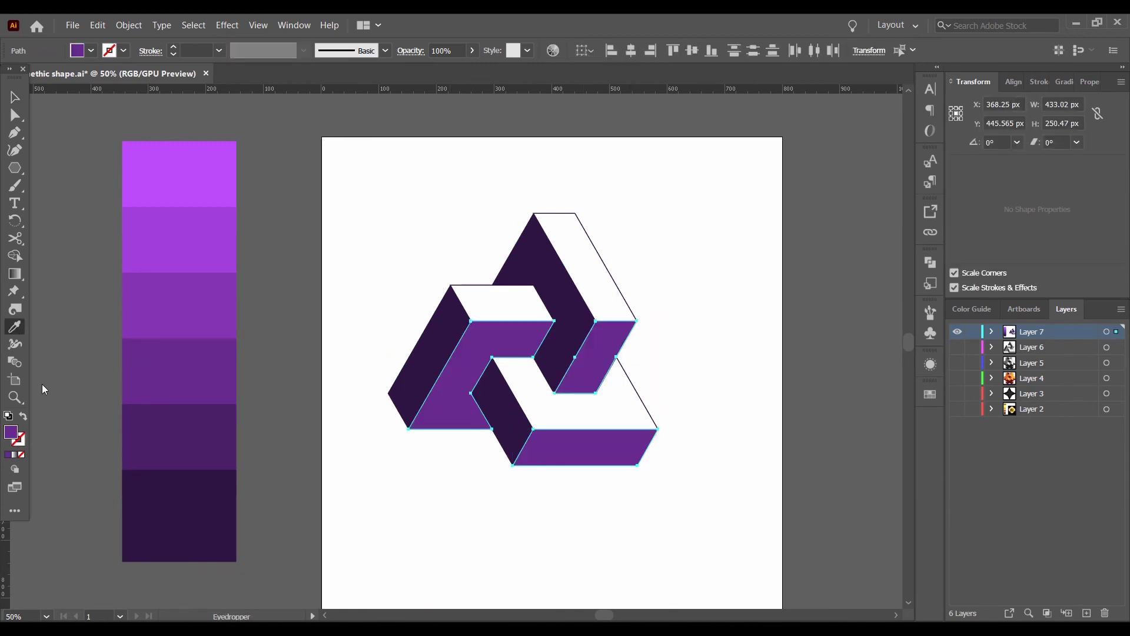
key("v")
left_click_drag(676, 386, 626, 401)
left_click(584, 277, "shift")
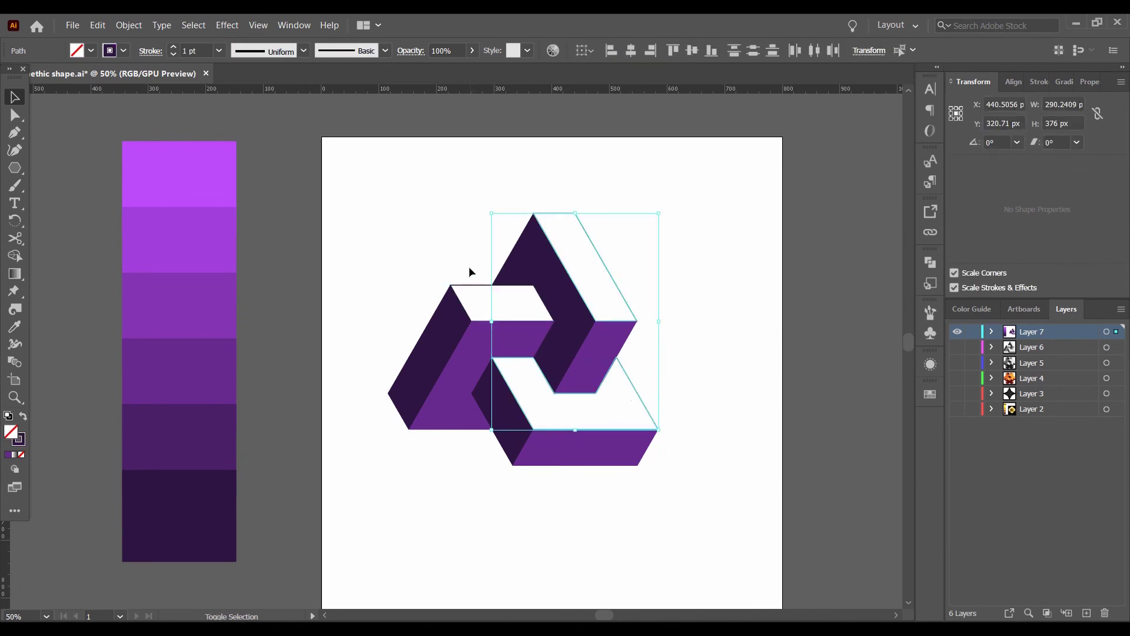
left_click(471, 291, "shift")
key("i")
left_click(206, 142)
Lighten the three top faces' fill to a lighter purple in the Color Picker.
key("v")
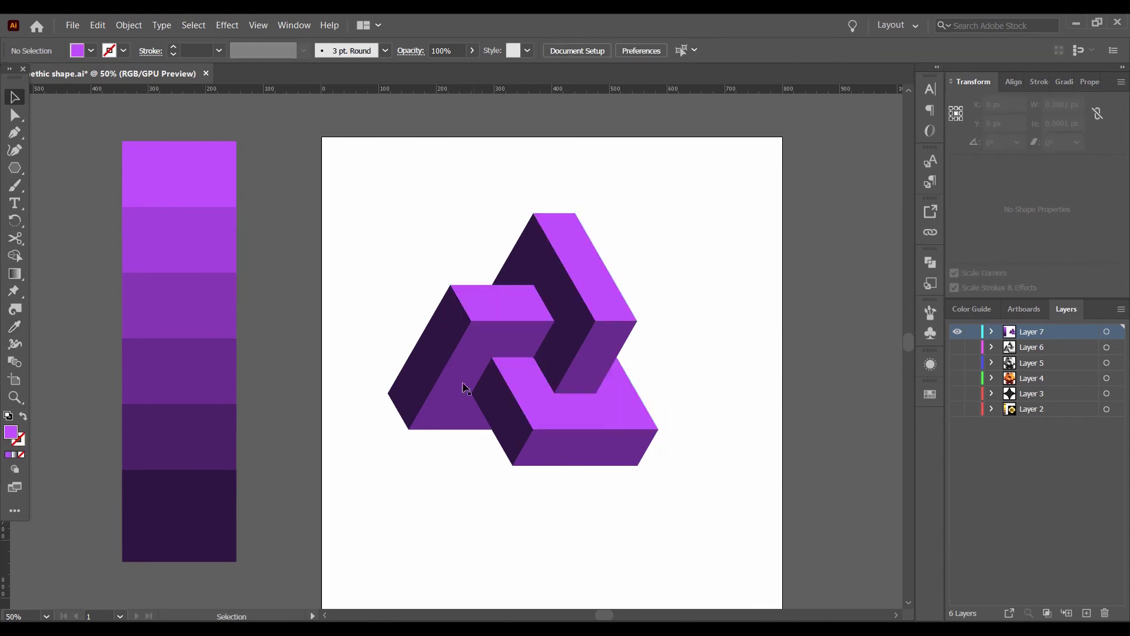
left_click_drag(651, 487, 588, 456)
left_click(529, 394)
left_click(500, 265, "shift")
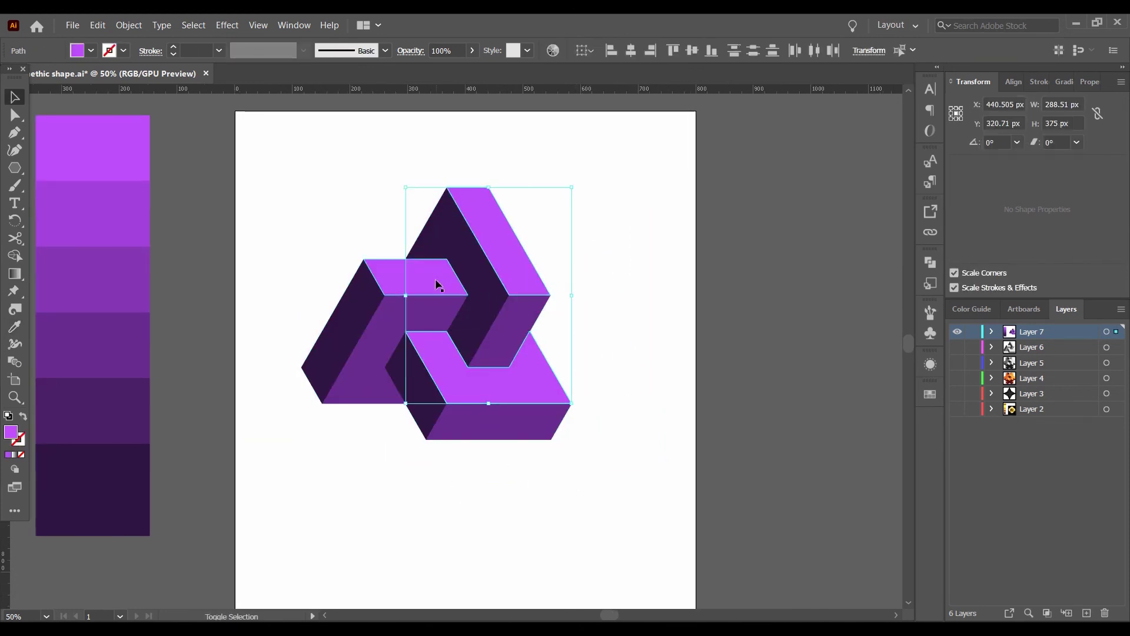
left_click(436, 285, "shift")
double_click(10, 433)
left_click(802, 347)
key("Return")
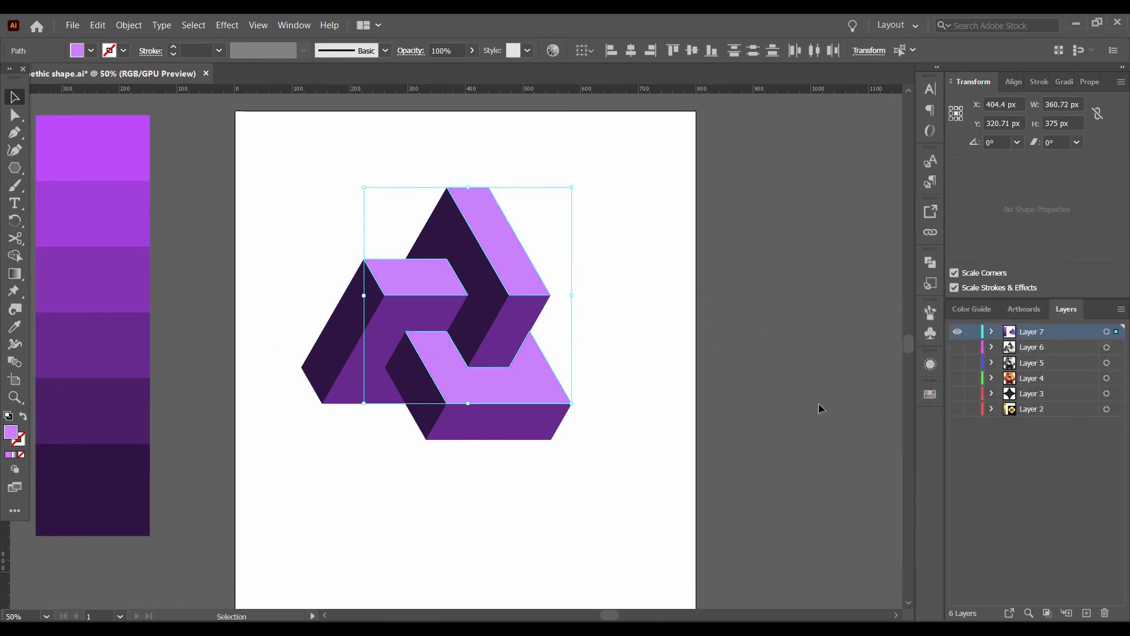
left_click(656, 438)
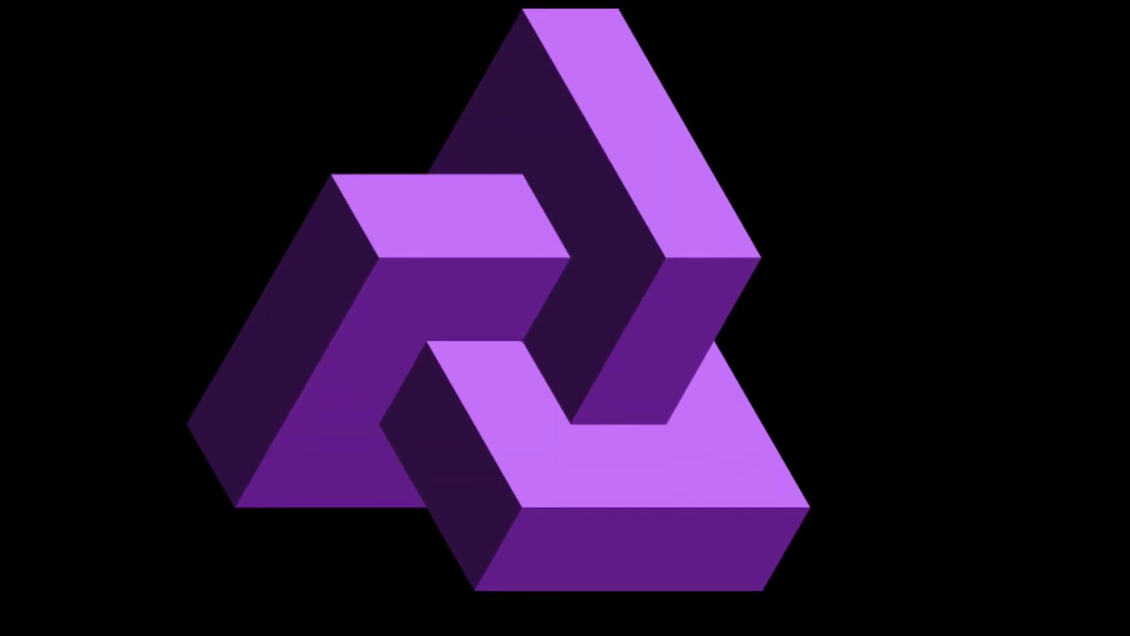